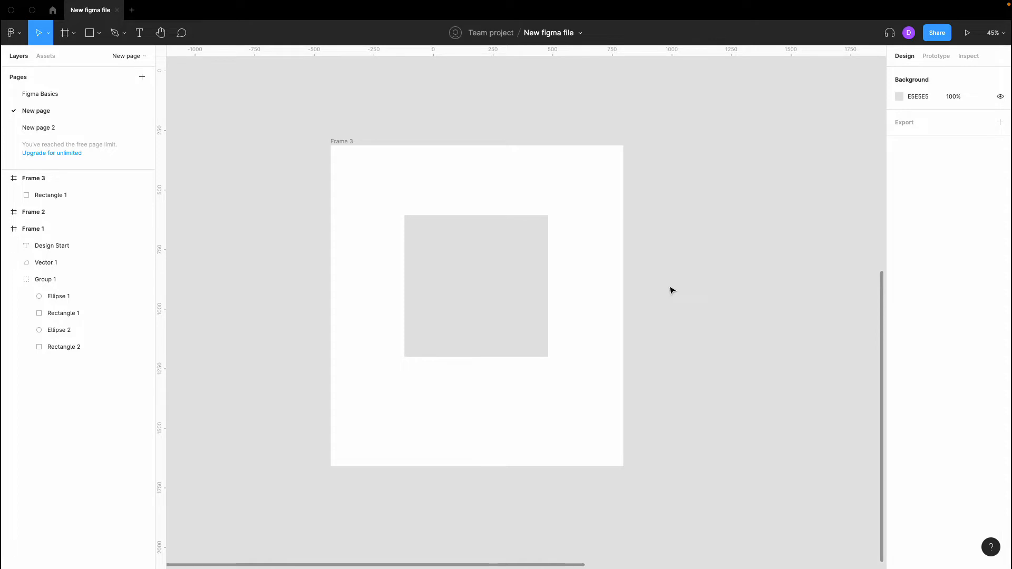
- Select the grey 603 × 595 rectangle in Frame 3 to show its Design panel
{"action": "left_click", "coordinate": [464, 267]}
{"action": "left_click", "coordinate": [699, 232]}
{"action": "left_click", "coordinate": [508, 274]}
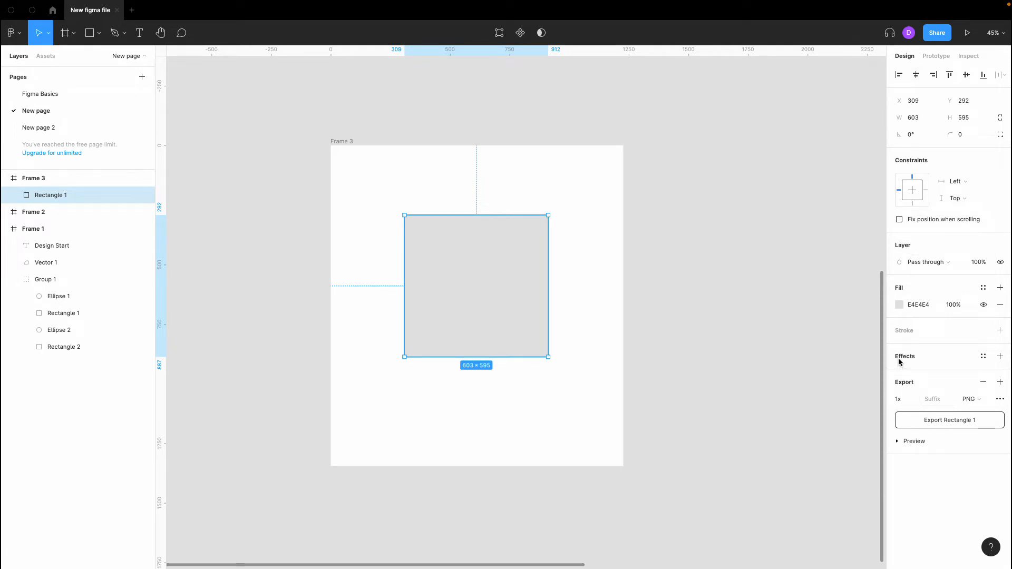
- Add a Drop shadow effect to the grey rectangle and zoom in to inspect it
{"action": "left_click", "coordinate": [999, 357]}
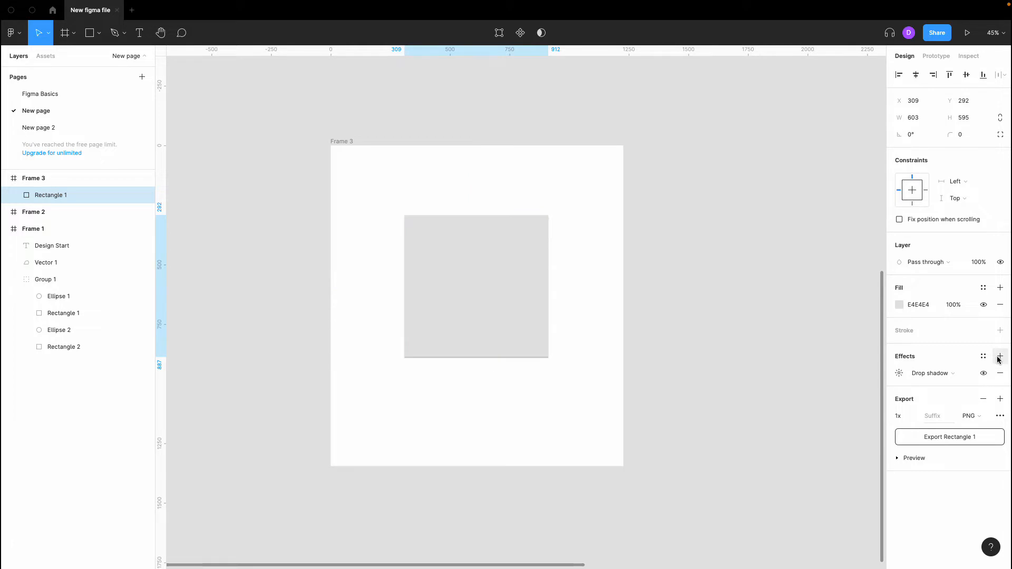
{"action": "left_click", "coordinate": [942, 374]}
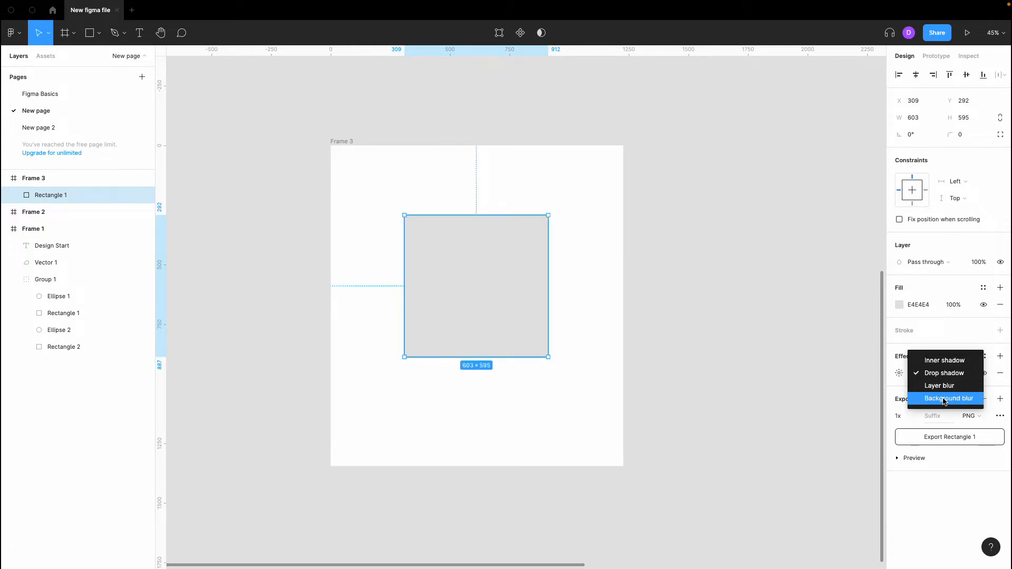
{"action": "left_click", "coordinate": [952, 349]}
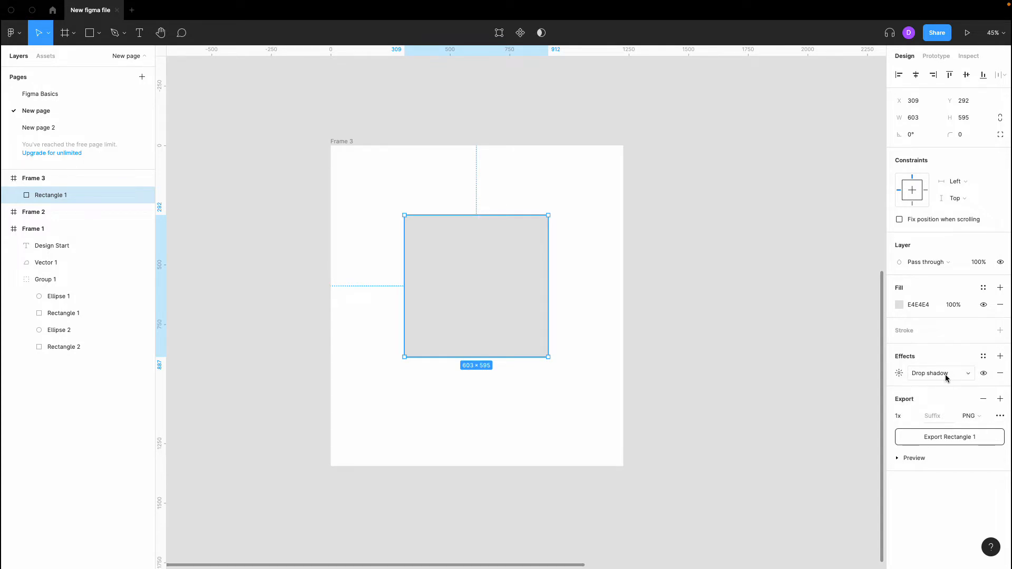
{"action": "left_click", "coordinate": [652, 327]}
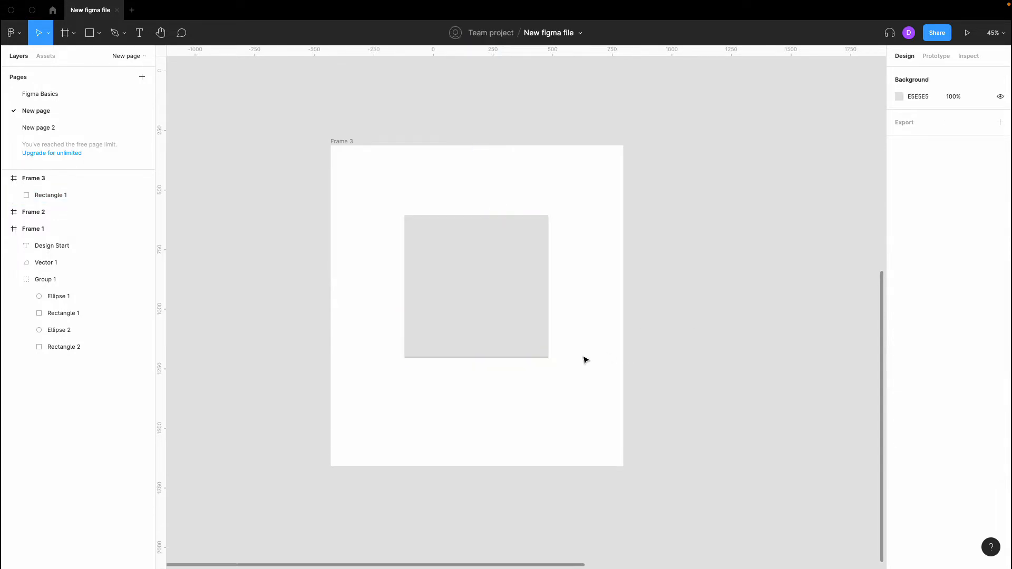
{"action": "scroll", "coordinate": [498, 365], "scroll_direction": "up", "scroll_amount": 3}
{"action": "scroll", "coordinate": [494, 366], "scroll_direction": "up", "scroll_amount": 5}
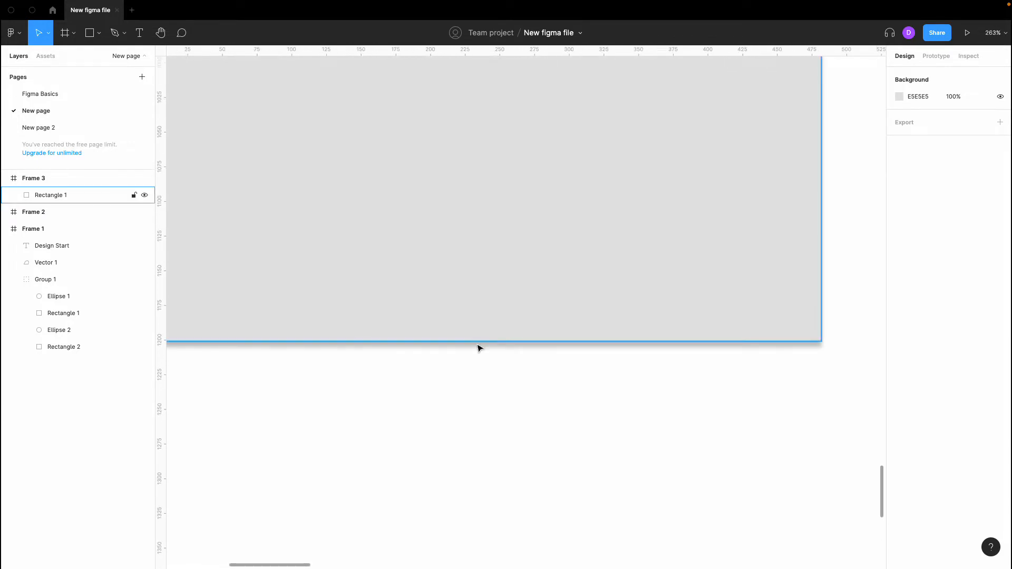
{"action": "scroll", "coordinate": [533, 349], "scroll_direction": "down", "scroll_amount": 10}
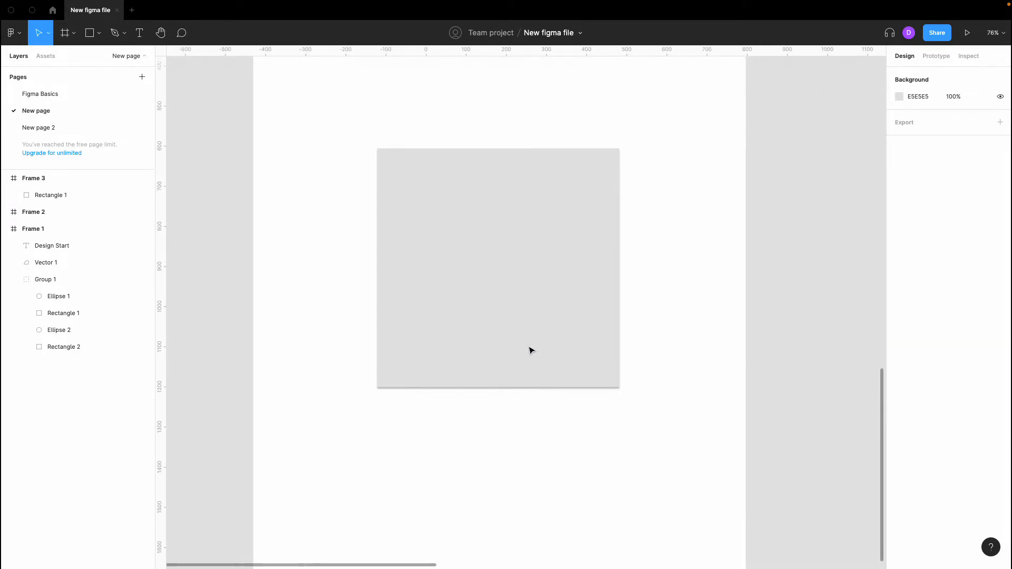
{"action": "left_click", "coordinate": [528, 337]}
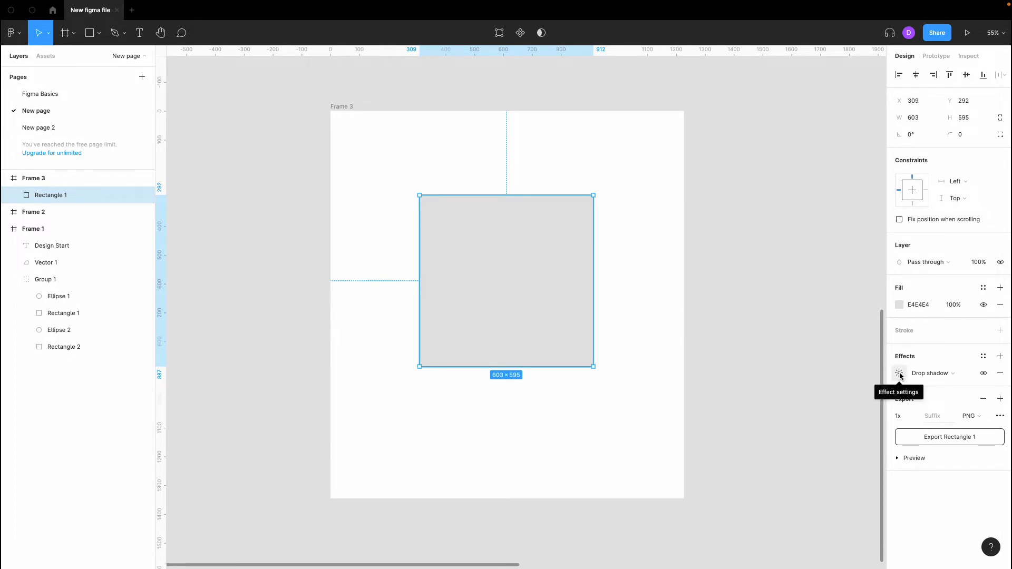
- Set the drop shadow's X offset to 10 and preview the shifted shadow
{"action": "left_click", "coordinate": [899, 374]}
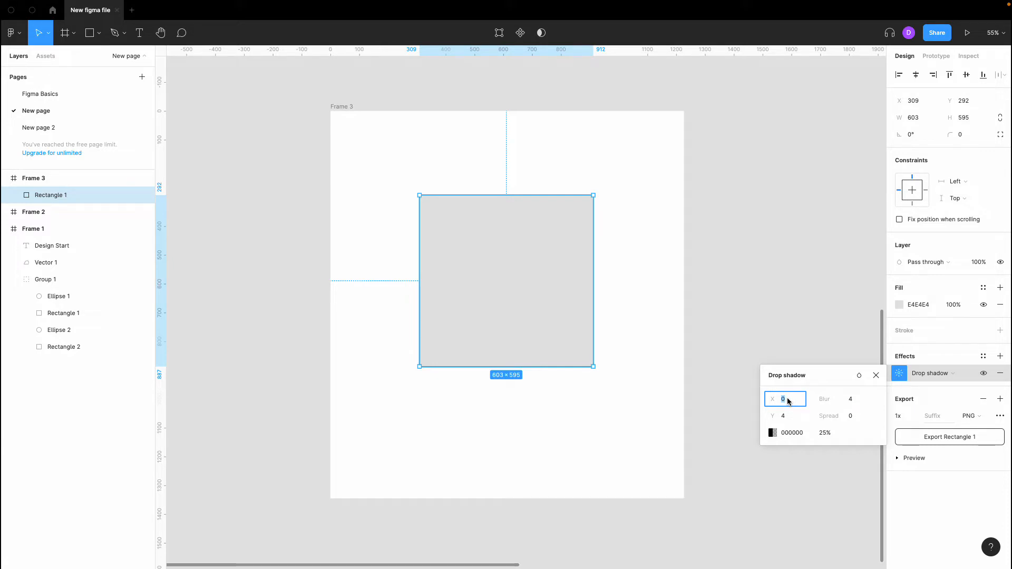
{"action": "scroll", "coordinate": [538, 378], "scroll_direction": "up", "scroll_amount": 10}
{"action": "type", "text": "10"}
{"action": "key", "text": "Return"}
{"action": "left_click", "coordinate": [715, 431]}
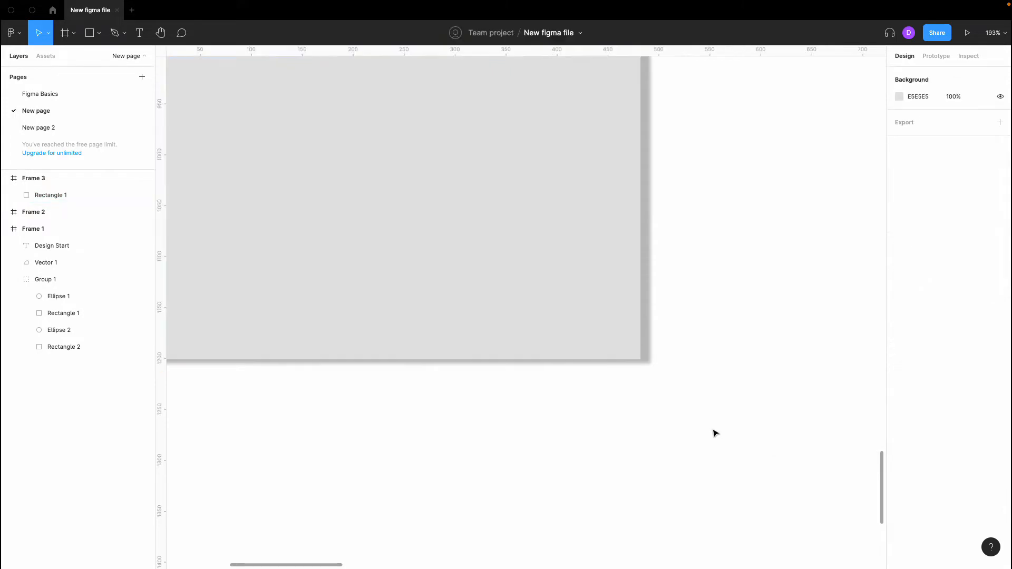
{"action": "scroll", "coordinate": [715, 430], "scroll_direction": "down", "scroll_amount": 5}
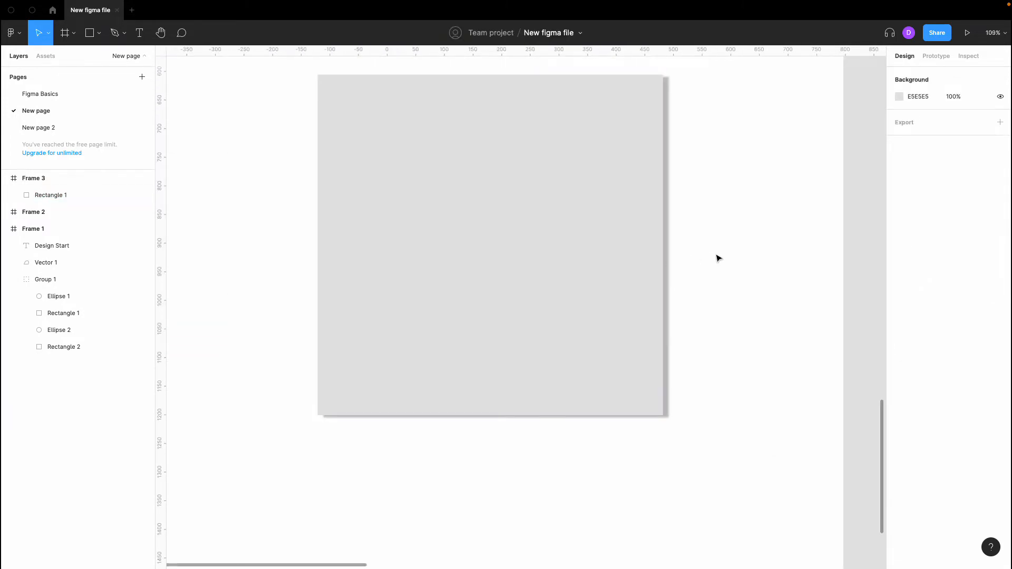
- Change the shadow's X offset to -10 and preview the left-side shadow
{"action": "left_click", "coordinate": [644, 345]}
{"action": "left_click", "coordinate": [907, 374]}
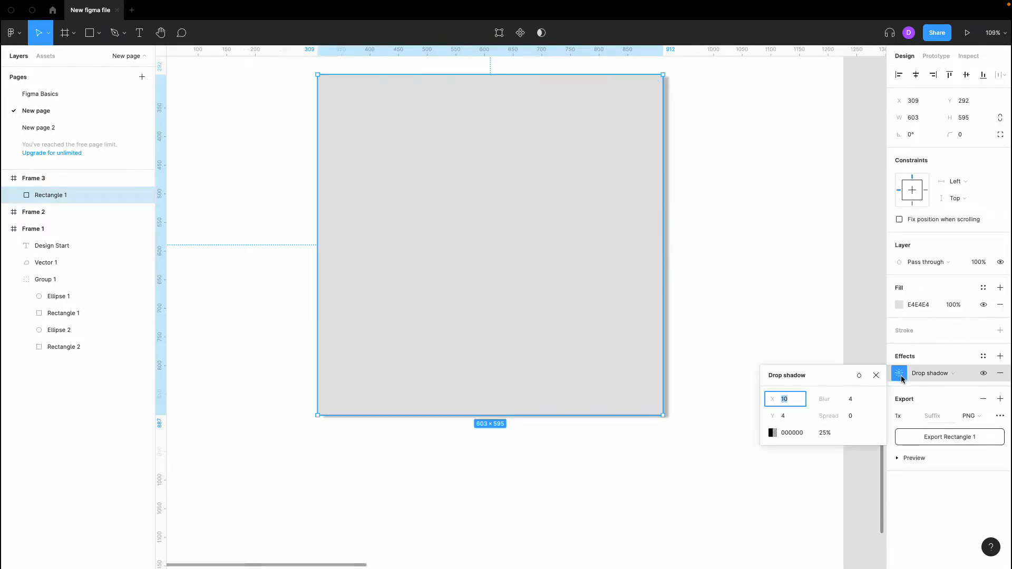
{"action": "left_click", "coordinate": [770, 396]}
{"action": "type", "text": "-10"}
{"action": "key", "text": "Return"}
{"action": "left_click", "coordinate": [486, 423]}
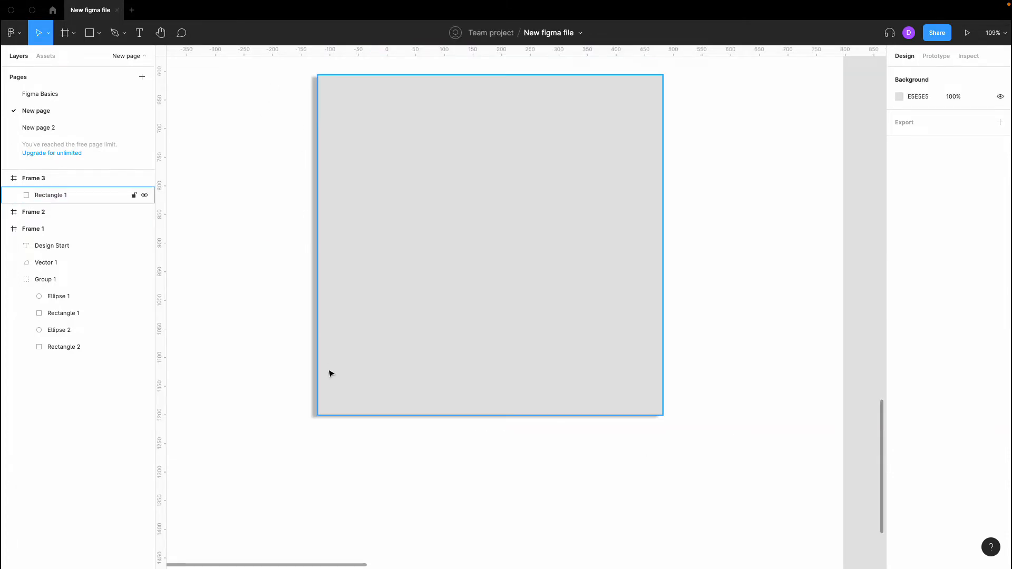
- Reset the shadow's X offset to 0
{"action": "left_click", "coordinate": [539, 270]}
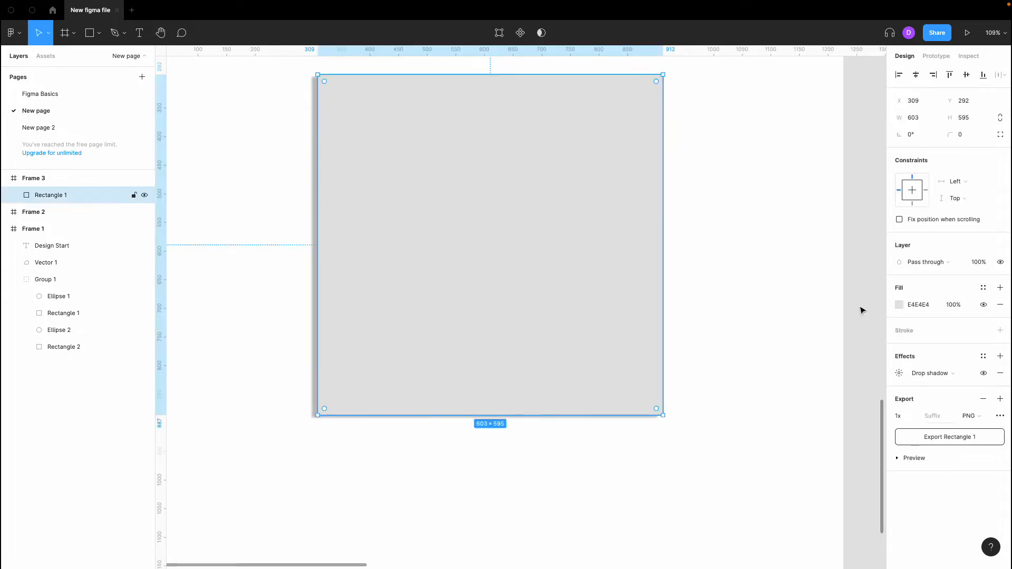
{"action": "left_click", "coordinate": [899, 373]}
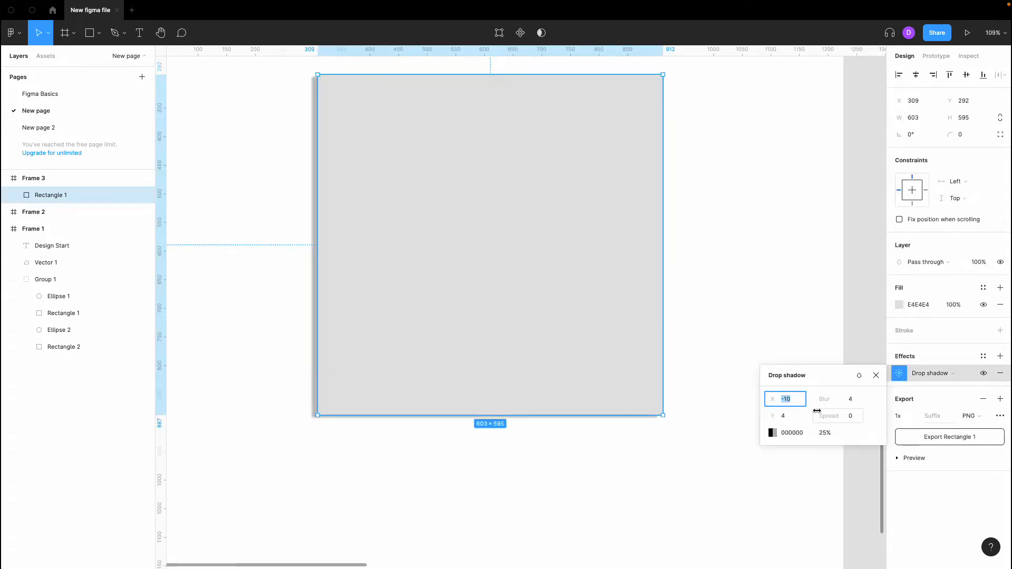
{"action": "type", "text": "0"}
{"action": "key", "text": "Return"}
{"action": "left_click", "coordinate": [793, 402]}
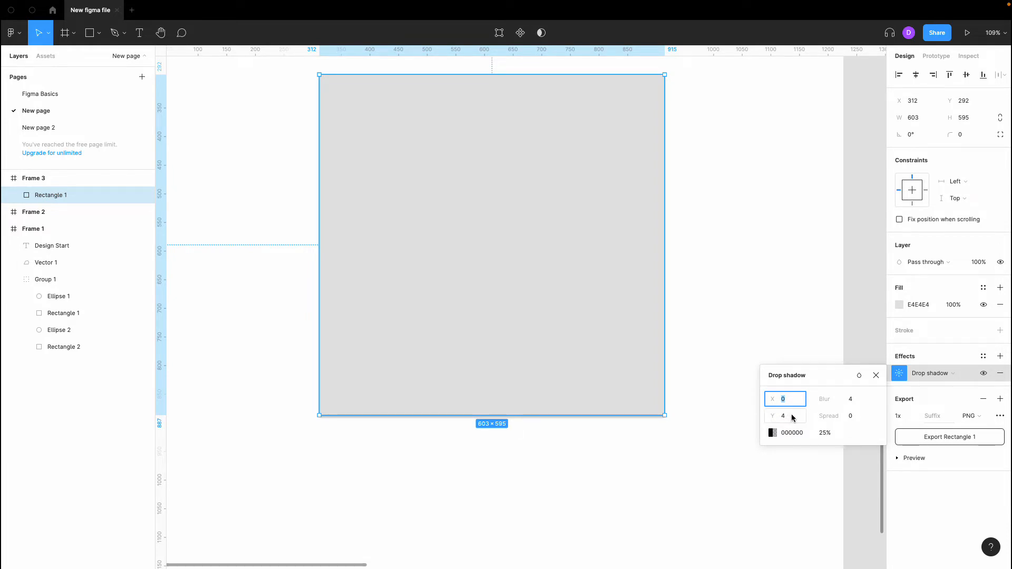
- Try a larger shadow blur, then blur values of 2 and 1, previewing each
{"action": "left_click", "coordinate": [854, 401]}
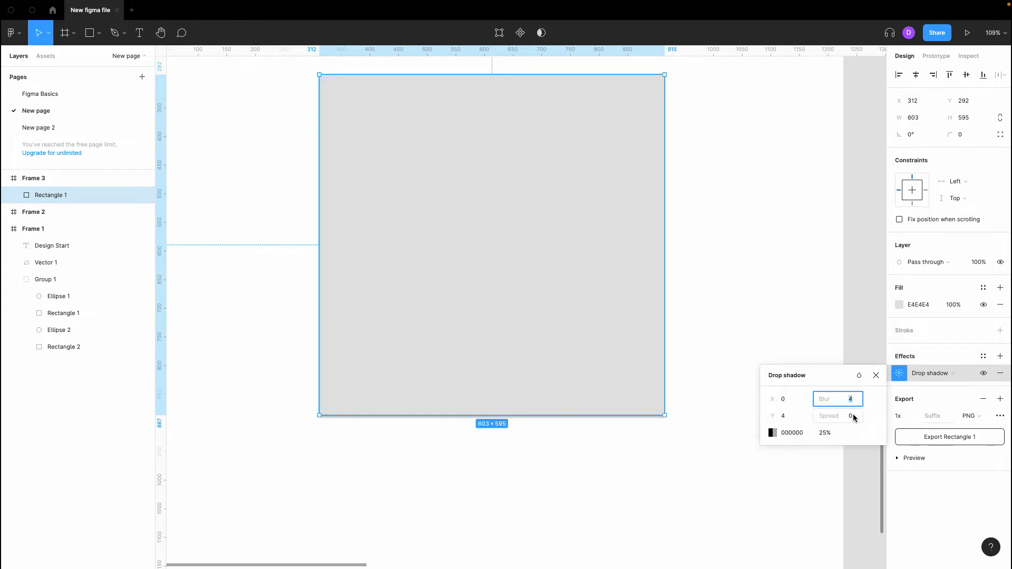
{"action": "key", "text": "shift+Up"}
{"action": "key", "text": "shift+Up"}
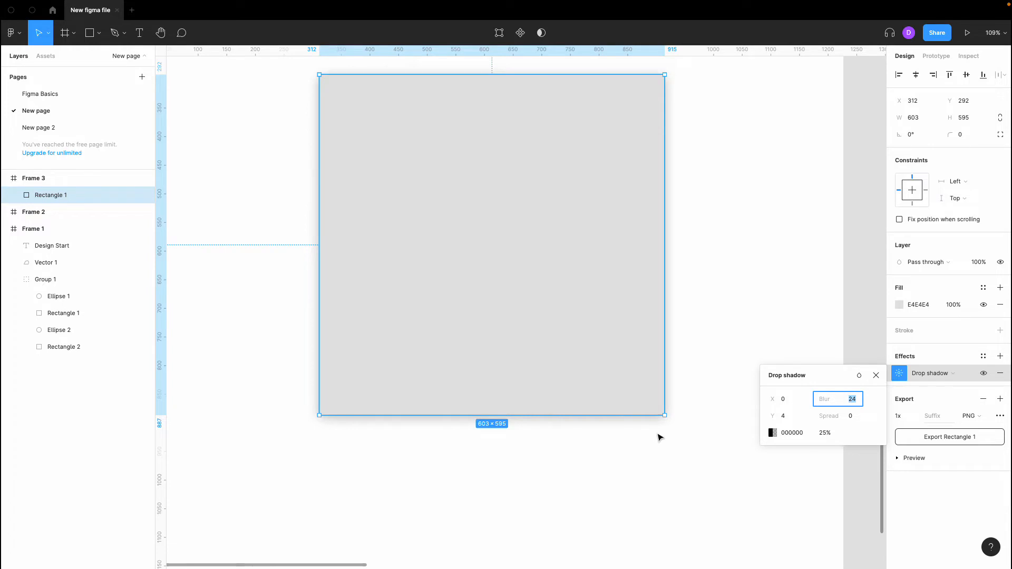
{"action": "left_click", "coordinate": [683, 417]}
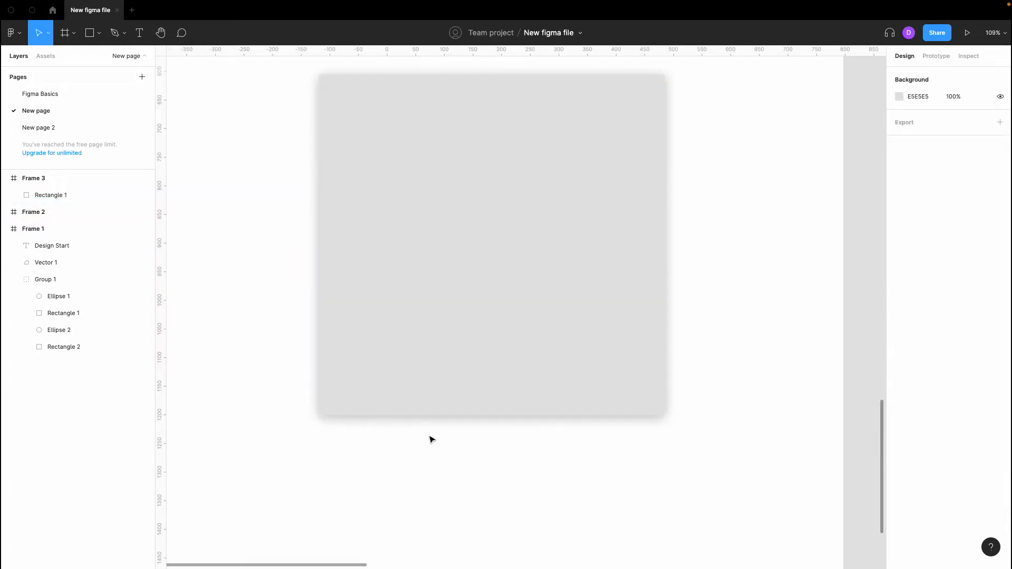
{"action": "left_click", "coordinate": [605, 375]}
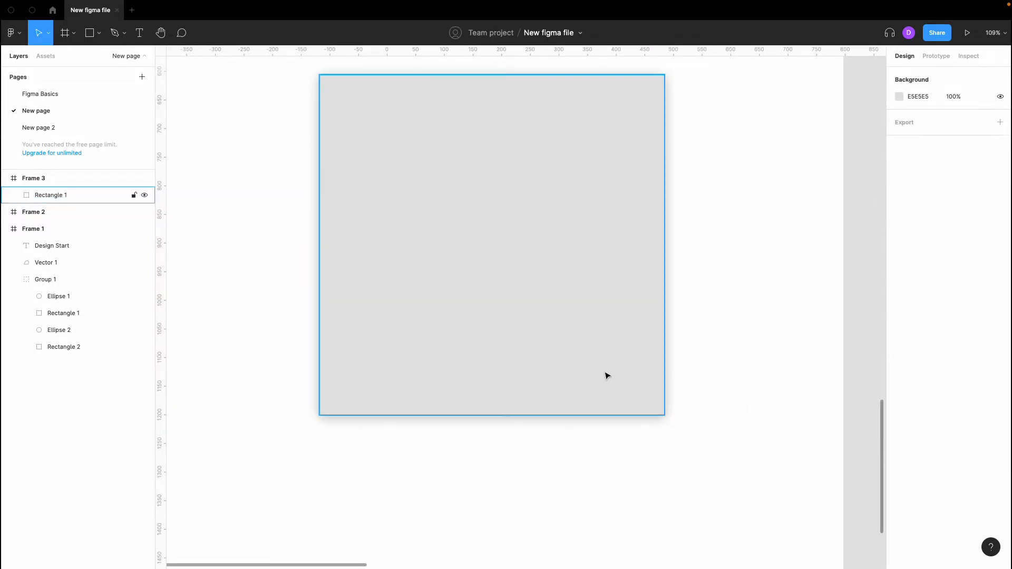
{"action": "left_click", "coordinate": [894, 374]}
{"action": "left_click", "coordinate": [862, 399]}
{"action": "type", "text": "2"}
{"action": "key", "text": "Return"}
{"action": "type", "text": "1"}
{"action": "key", "text": "Return"}
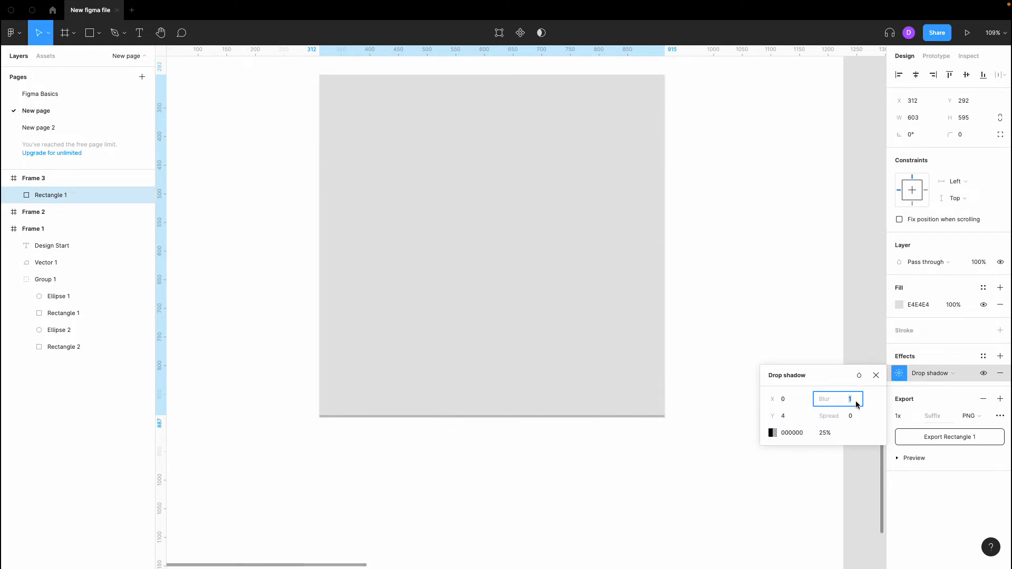
{"action": "left_click", "coordinate": [781, 332]}
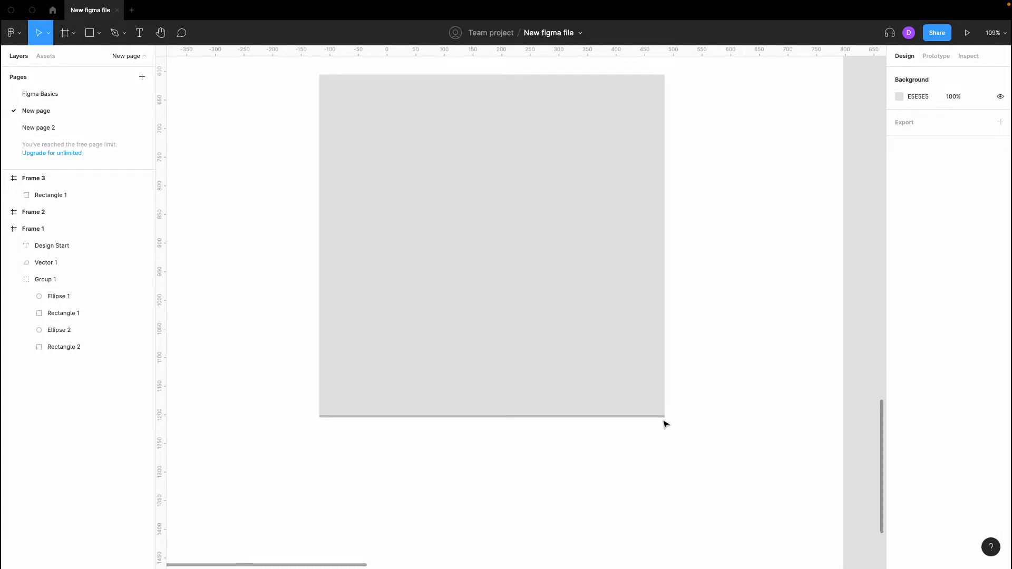
- Raise Rectangle 1's shadow blur one step and preview the softer shadow
{"action": "left_click", "coordinate": [648, 395]}
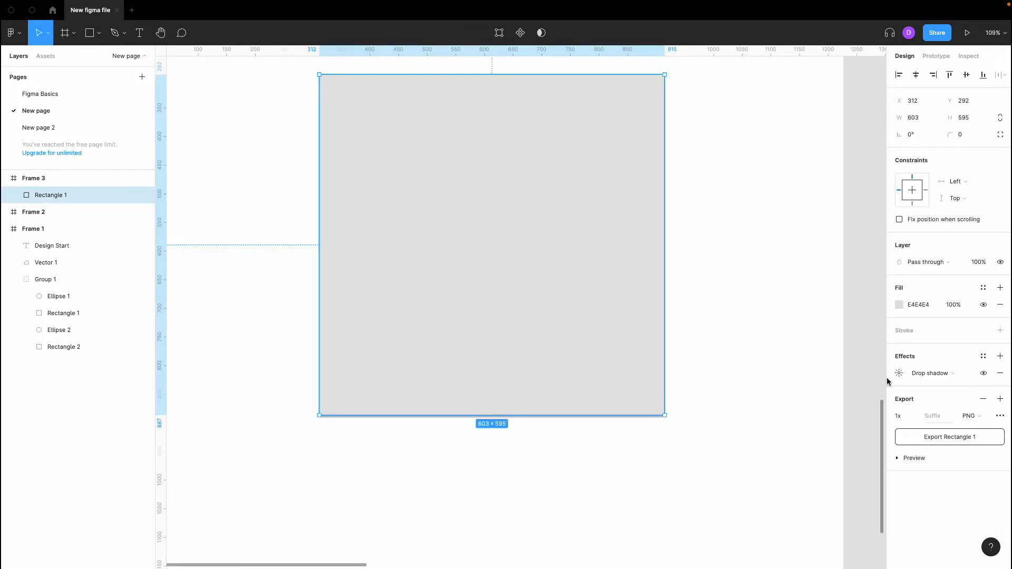
{"action": "left_click", "coordinate": [899, 373]}
{"action": "left_click", "coordinate": [852, 403]}
{"action": "key", "text": "Up"}
{"action": "key", "text": "Up"}
{"action": "key", "text": "Up"}
{"action": "key", "text": "Up"}
{"action": "key", "text": "Up"}
{"action": "key", "text": "Up"}
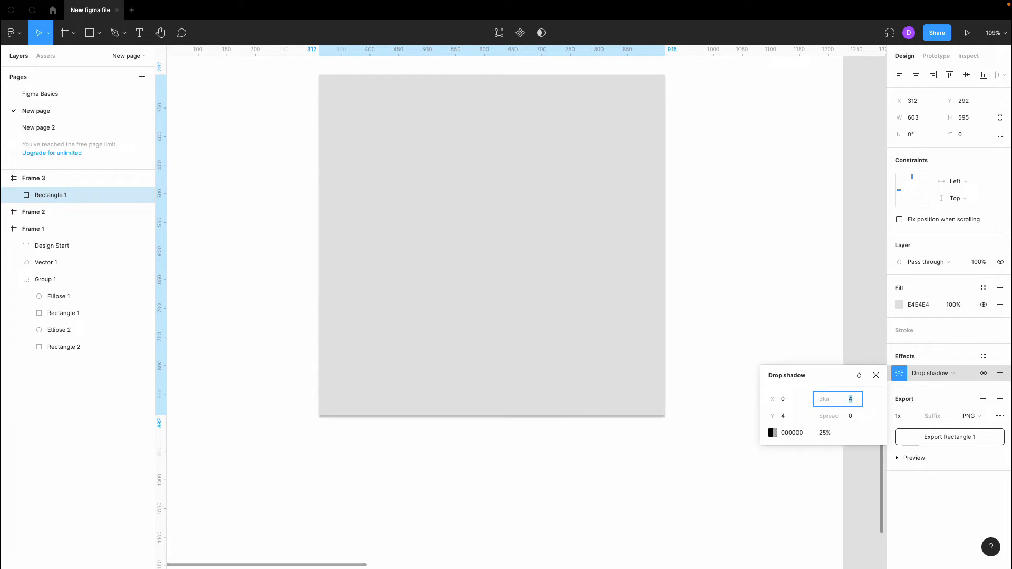
{"action": "left_click", "coordinate": [782, 329]}
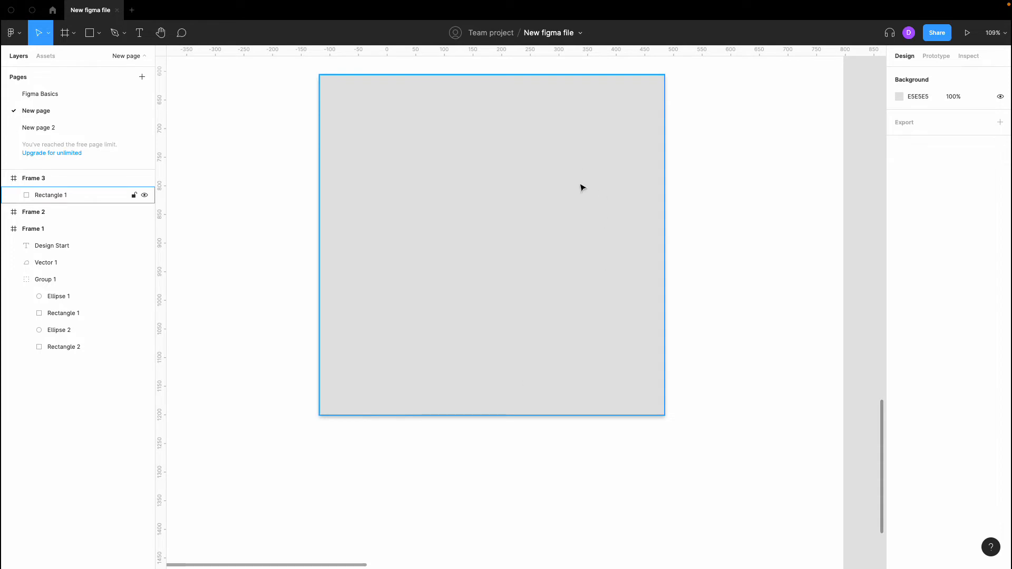
- Push the shadow's Y offset up to 82, far below the rectangle, and preview
{"action": "left_click", "coordinate": [610, 188]}
{"action": "left_click", "coordinate": [899, 373]}
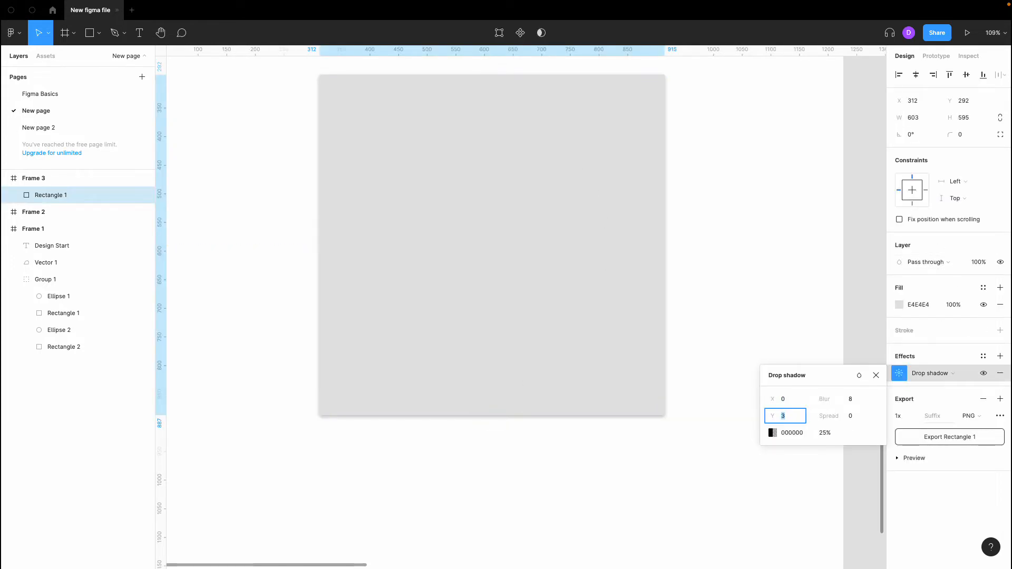
{"action": "left_click", "coordinate": [725, 448]}
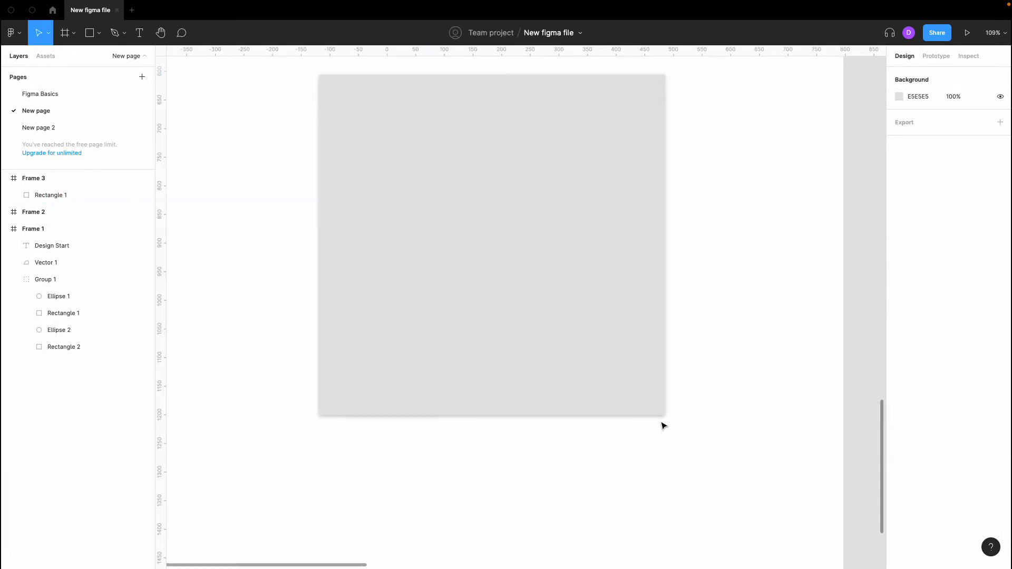
{"action": "left_click", "coordinate": [618, 380]}
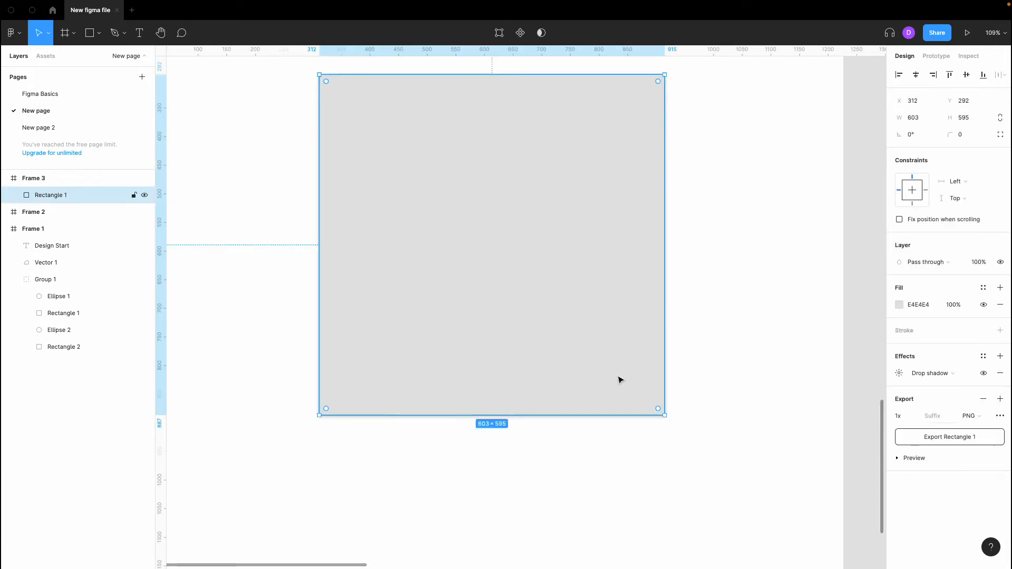
{"action": "left_click", "coordinate": [900, 373]}
{"action": "key", "text": "shift+Up"}
{"action": "key", "text": "shift+Up"}
{"action": "key", "text": "shift+Up"}
{"action": "key", "text": "shift+Up"}
{"action": "key", "text": "shift+Up"}
{"action": "key", "text": "shift+Up"}
{"action": "key", "text": "shift+Up"}
{"action": "key", "text": "shift+Up"}
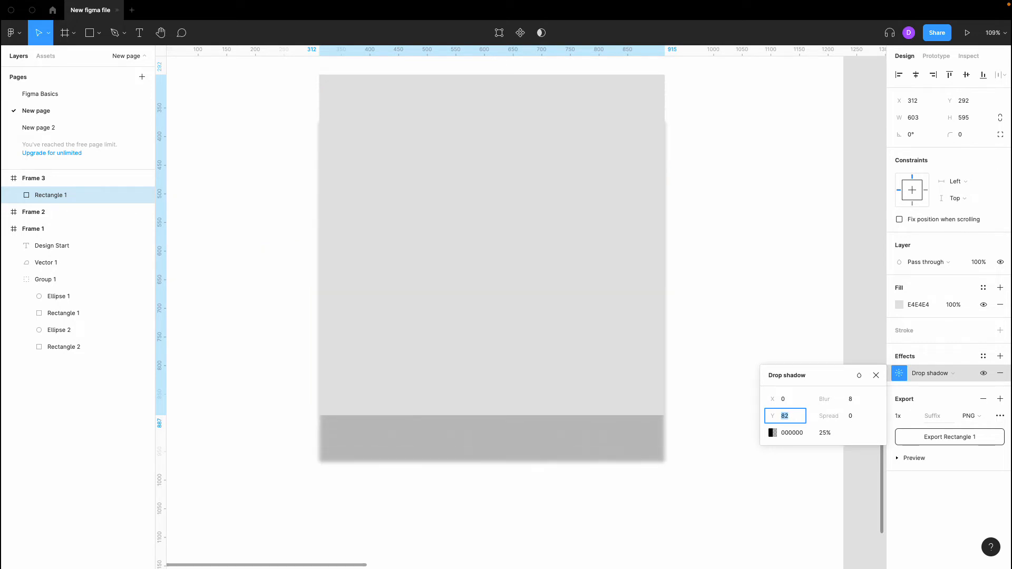
{"action": "left_click", "coordinate": [706, 428]}
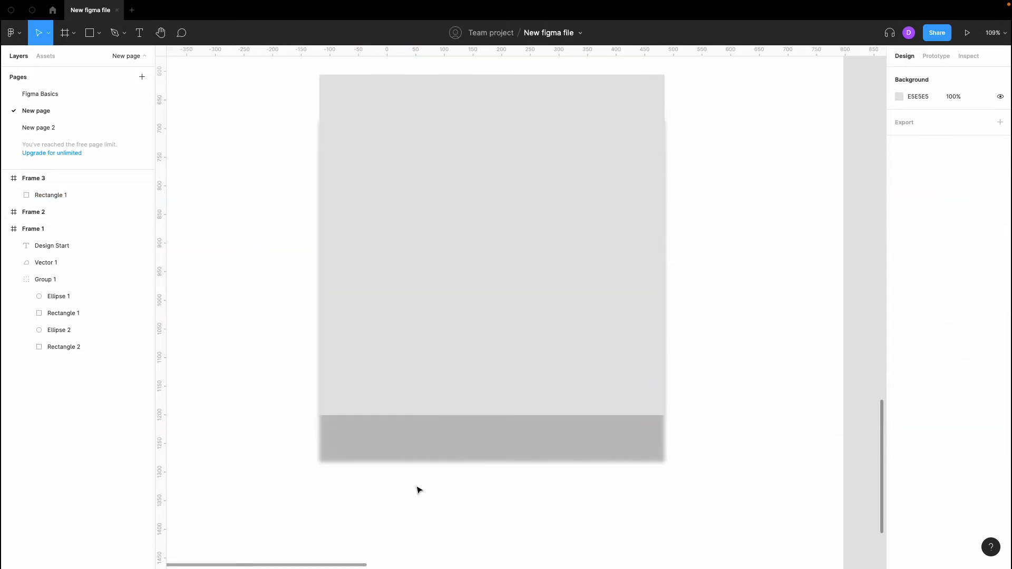
- Bring the shadow's Y offset back down to 2 and reselect Rectangle 1
{"action": "left_click", "coordinate": [601, 406]}
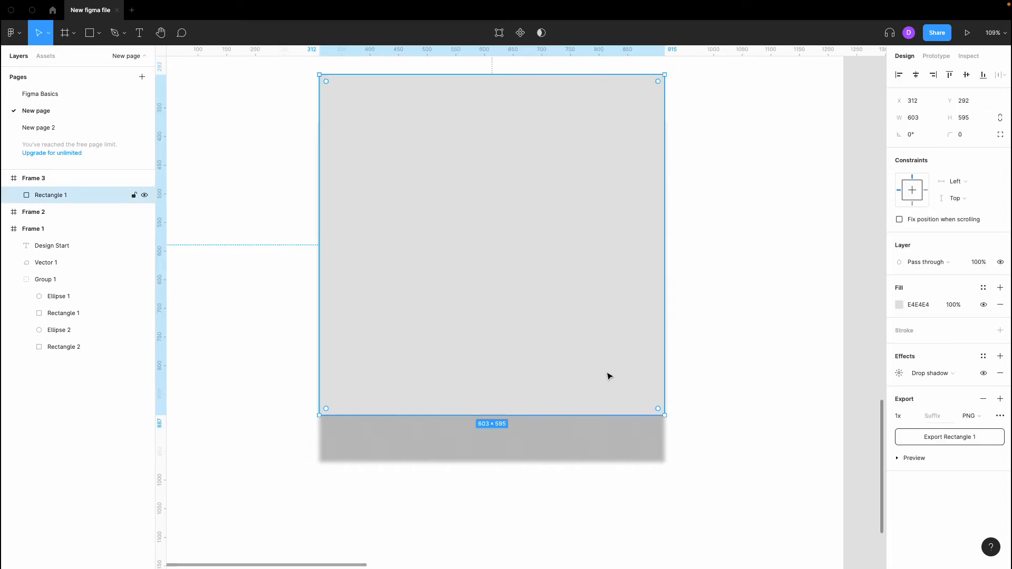
{"action": "left_click", "coordinate": [899, 373]}
{"action": "left_click", "coordinate": [796, 416]}
{"action": "key", "text": "shift+Down"}
{"action": "key", "text": "shift+Down"}
{"action": "key", "text": "shift+Down"}
{"action": "key", "text": "shift+Down"}
{"action": "key", "text": "shift+Down"}
{"action": "key", "text": "shift+Down"}
{"action": "key", "text": "shift+Down"}
{"action": "key", "text": "shift+Down"}
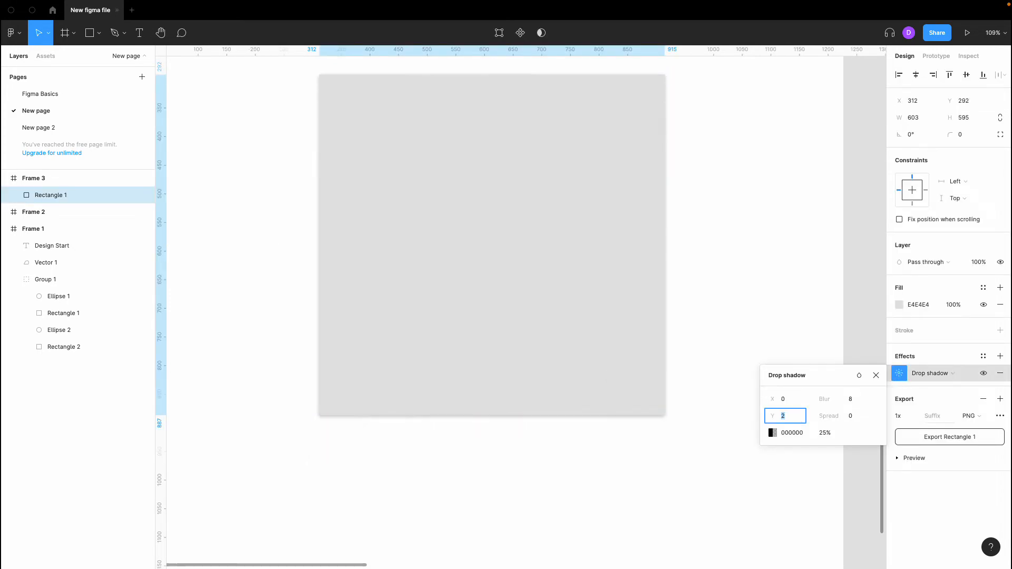
{"action": "left_click", "coordinate": [654, 463]}
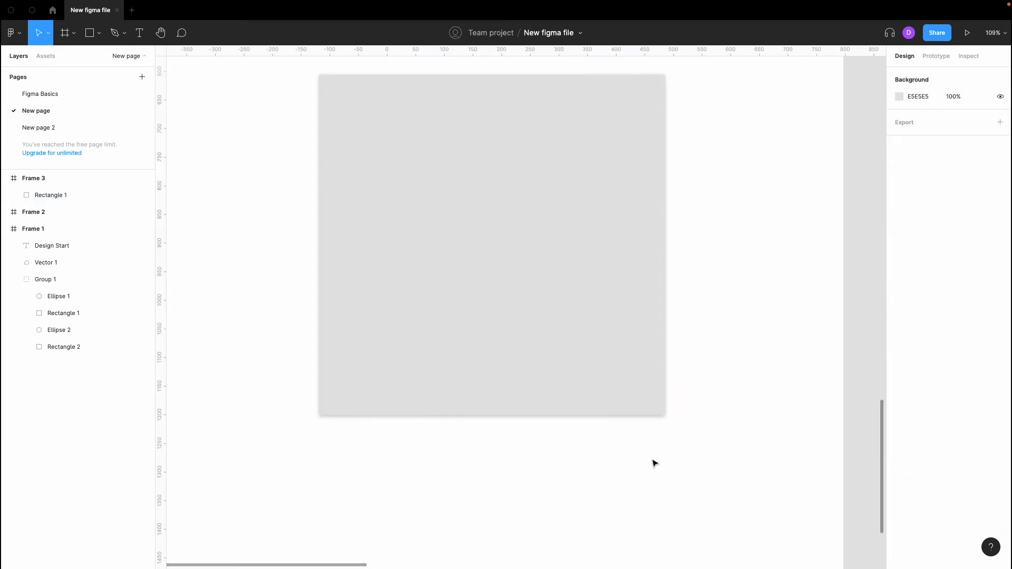
{"action": "left_click", "coordinate": [606, 372]}
{"action": "left_click", "coordinate": [725, 306]}
- Preview shadow spreads of 10 up to 30, return spread to 0, and reopen the settings
{"action": "left_click", "coordinate": [635, 350]}
{"action": "left_click", "coordinate": [900, 373]}
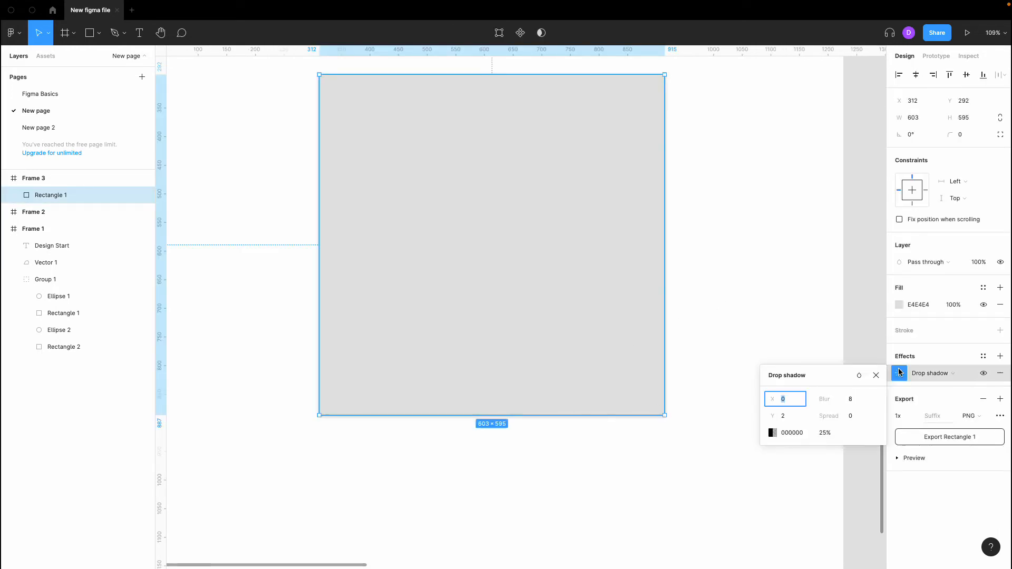
{"action": "left_click", "coordinate": [852, 416]}
{"action": "type", "text": "10"}
{"action": "key", "text": "Return"}
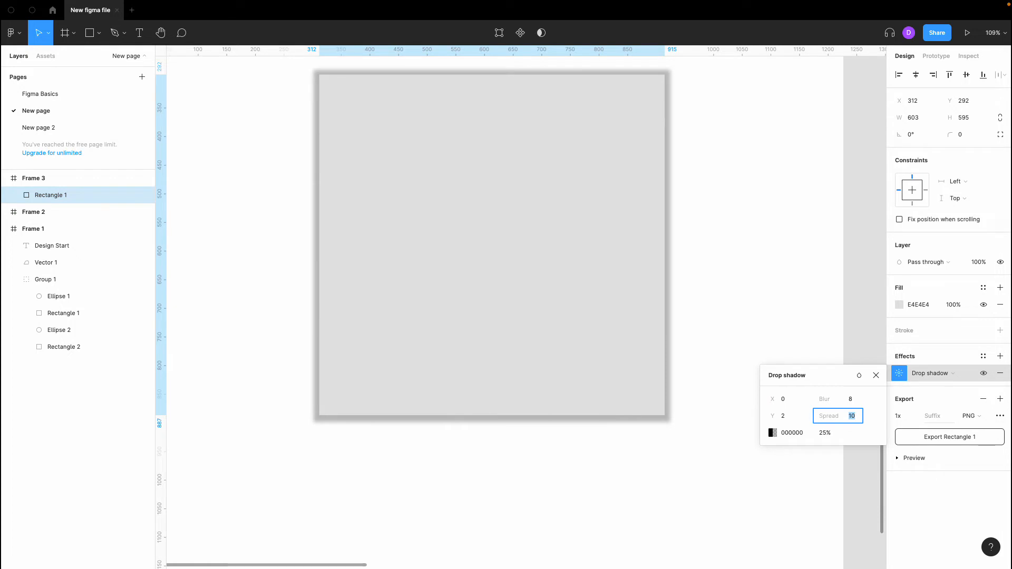
{"action": "key", "text": "shift+Up"}
{"action": "key", "text": "shift+Up"}
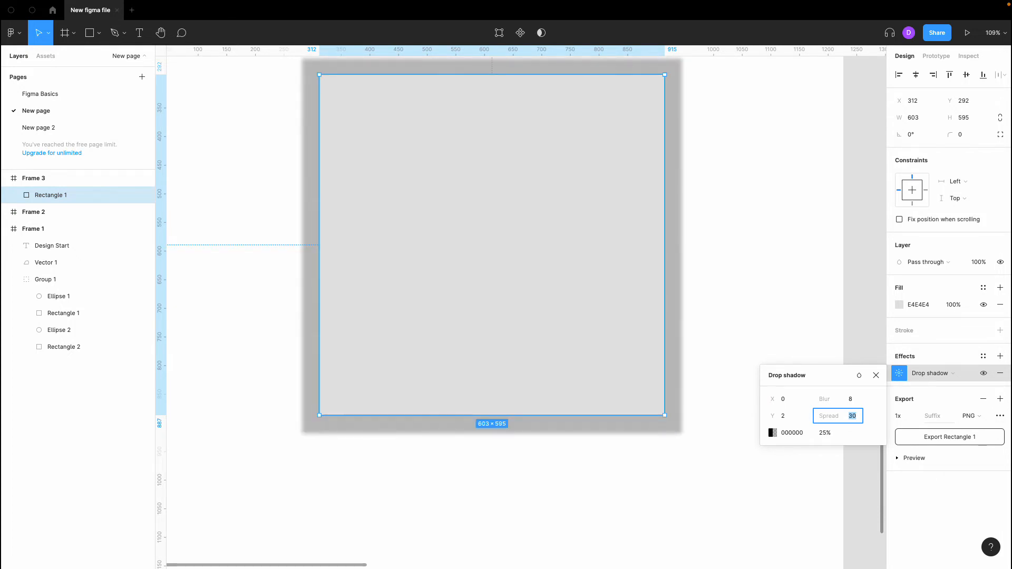
{"action": "key", "text": "shift+Down"}
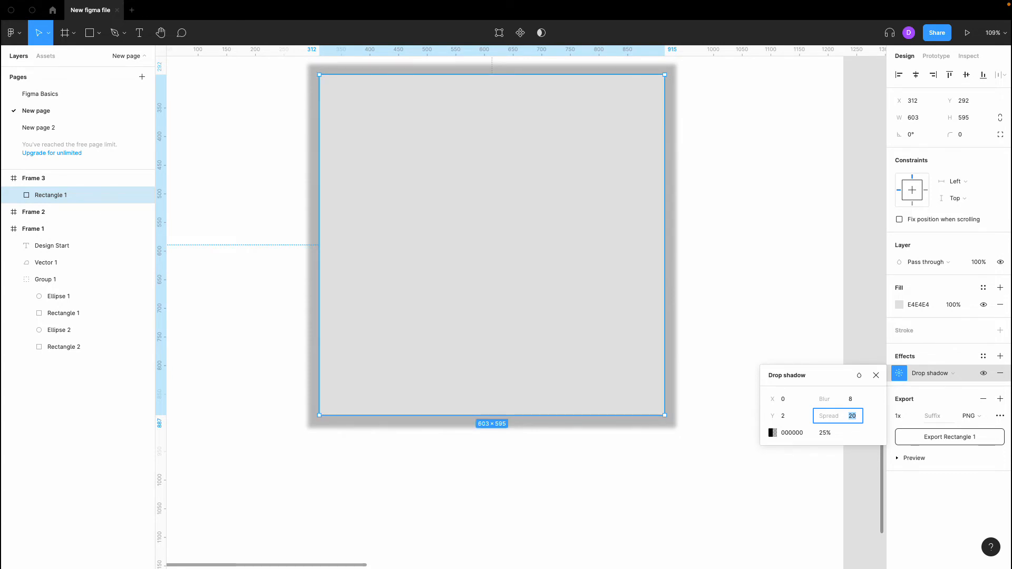
{"action": "key", "text": "shift+Down"}
{"action": "key", "text": "shift+Down"}
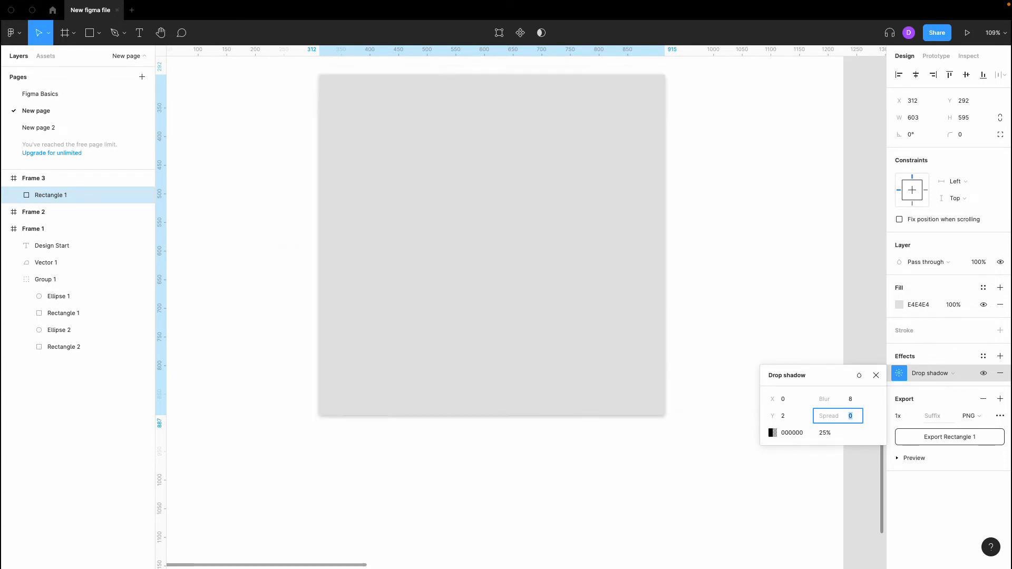
{"action": "left_click", "coordinate": [730, 426]}
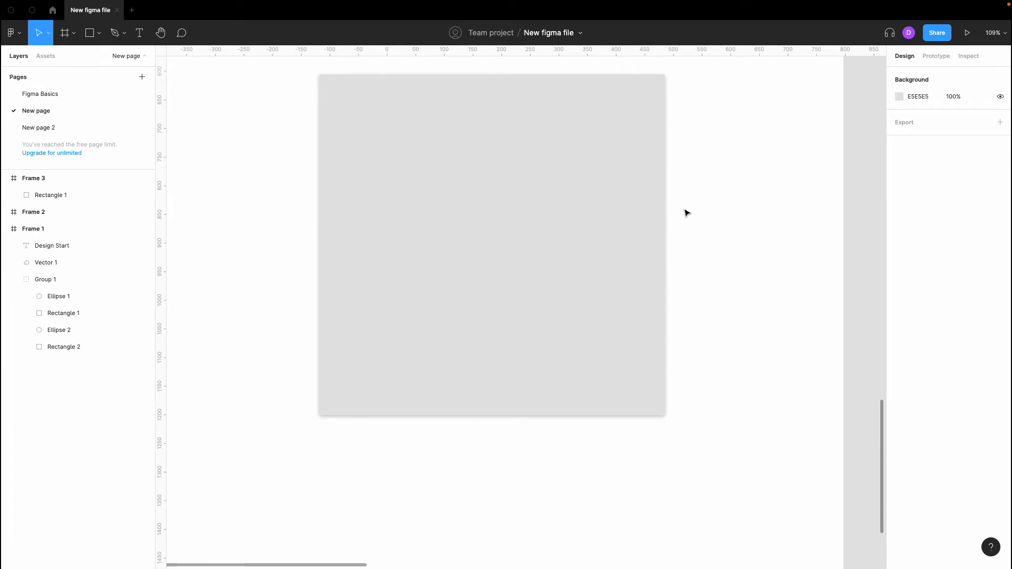
{"action": "left_click", "coordinate": [654, 232]}
{"action": "left_click", "coordinate": [899, 373]}
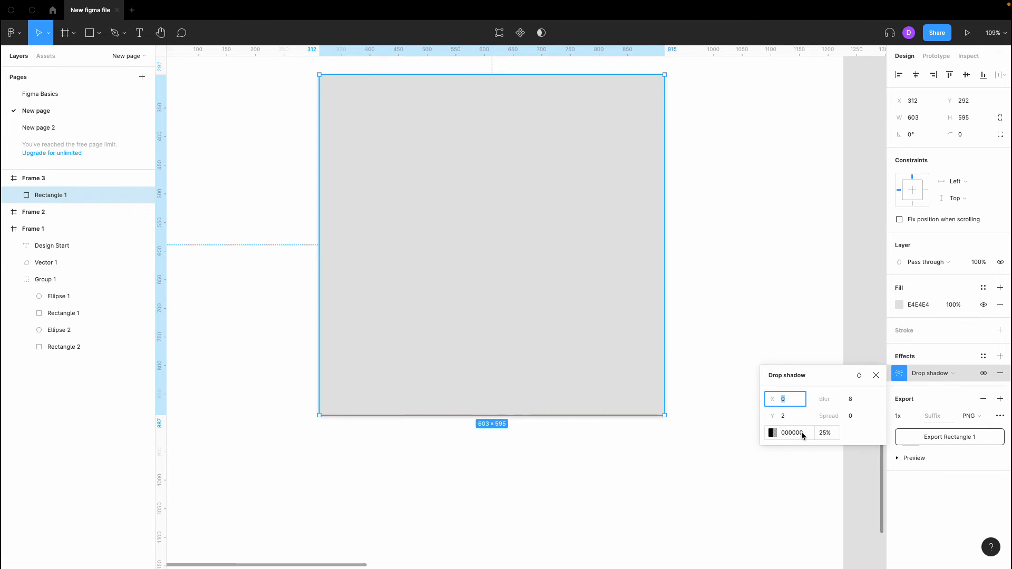
- Change Rectangle 1's shadow colour to a very dark navy, 090E24, and preview it
{"action": "left_click", "coordinate": [774, 435]}
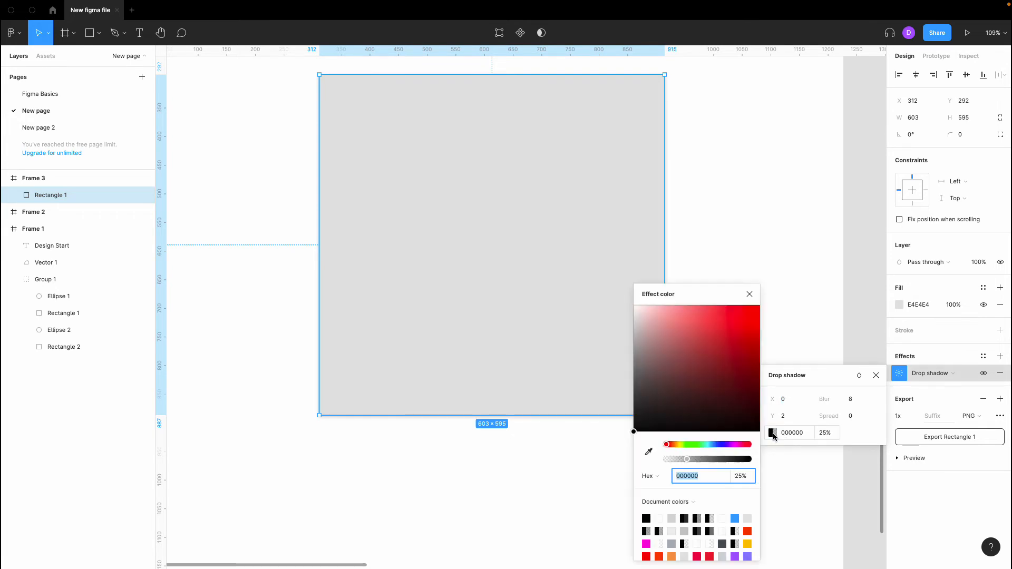
{"action": "left_click", "coordinate": [719, 445]}
{"action": "left_click_drag", "start_coordinate": [723, 413], "coordinate": [727, 419]}
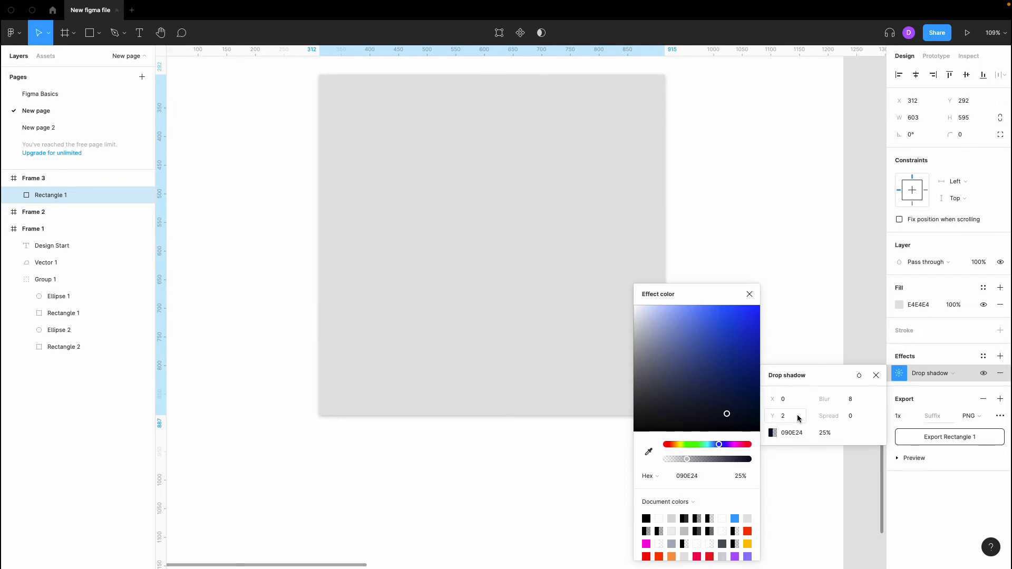
{"action": "left_click", "coordinate": [749, 294]}
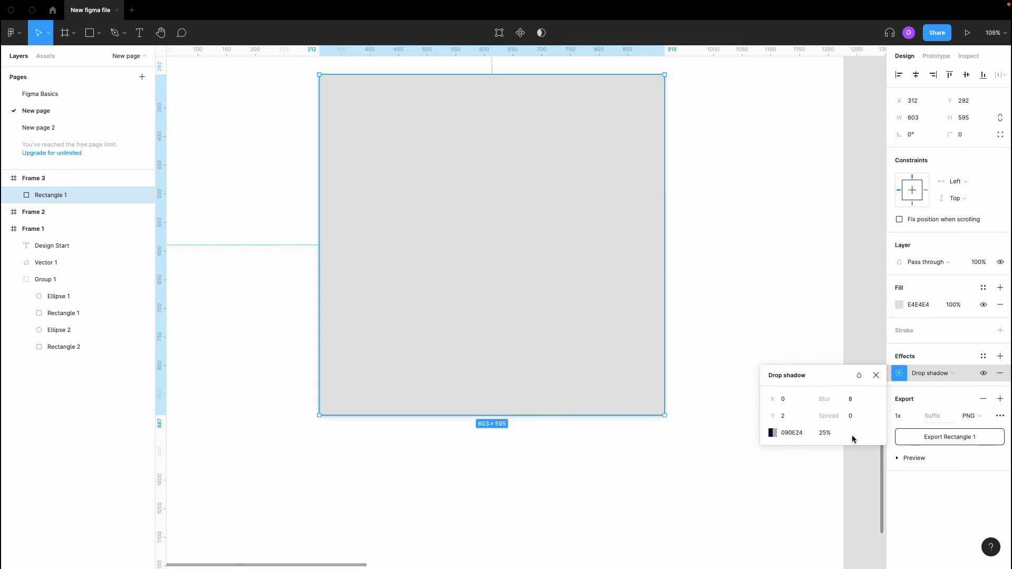
{"action": "left_click", "coordinate": [728, 351]}
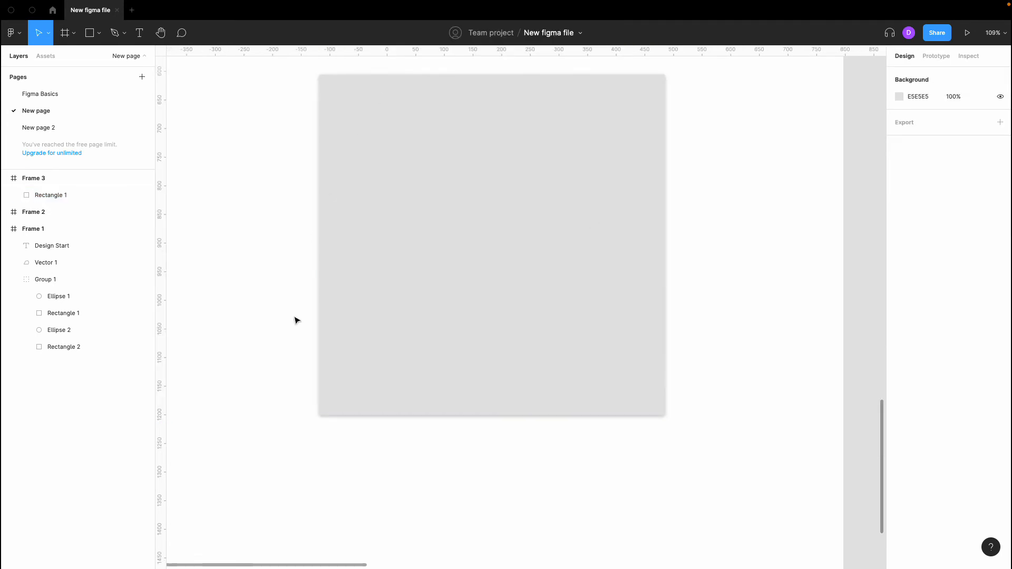
- Lower the navy shadow's opacity, entering 20, so the shadow is fainter
{"action": "left_click", "coordinate": [648, 282]}
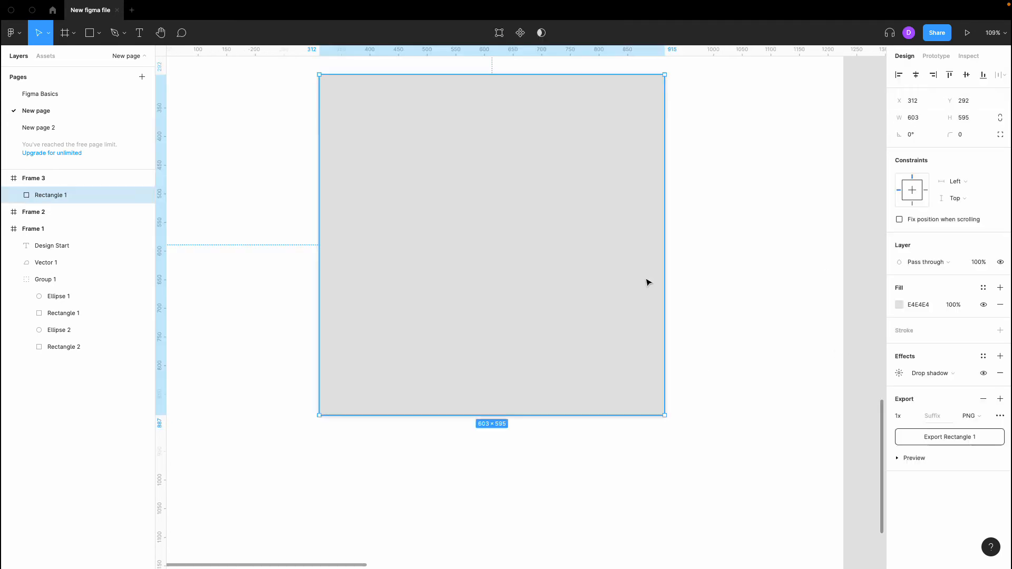
{"action": "left_click", "coordinate": [899, 373]}
{"action": "left_click", "coordinate": [826, 433]}
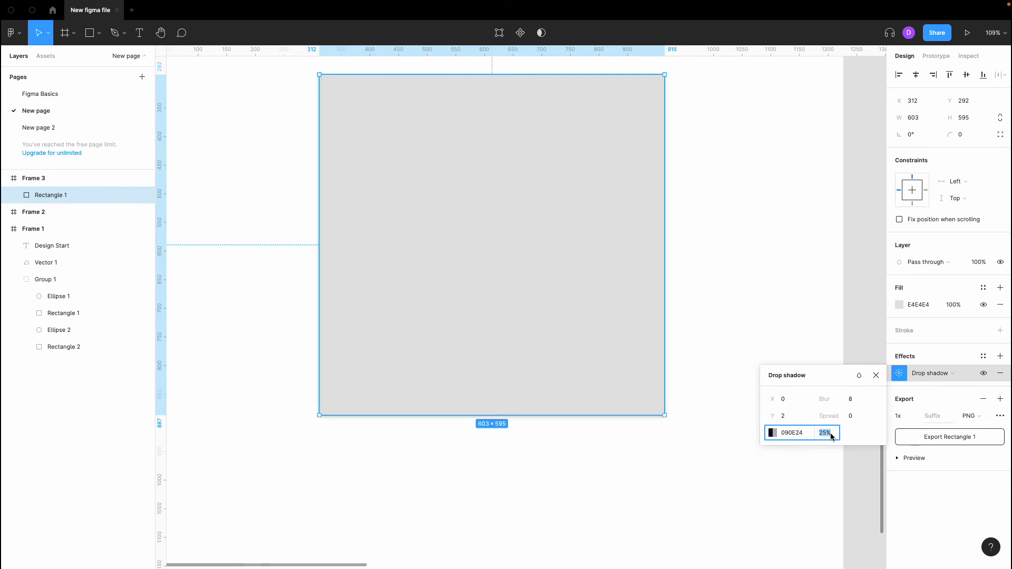
{"action": "type", "text": "20"}
{"action": "key", "text": "Return"}
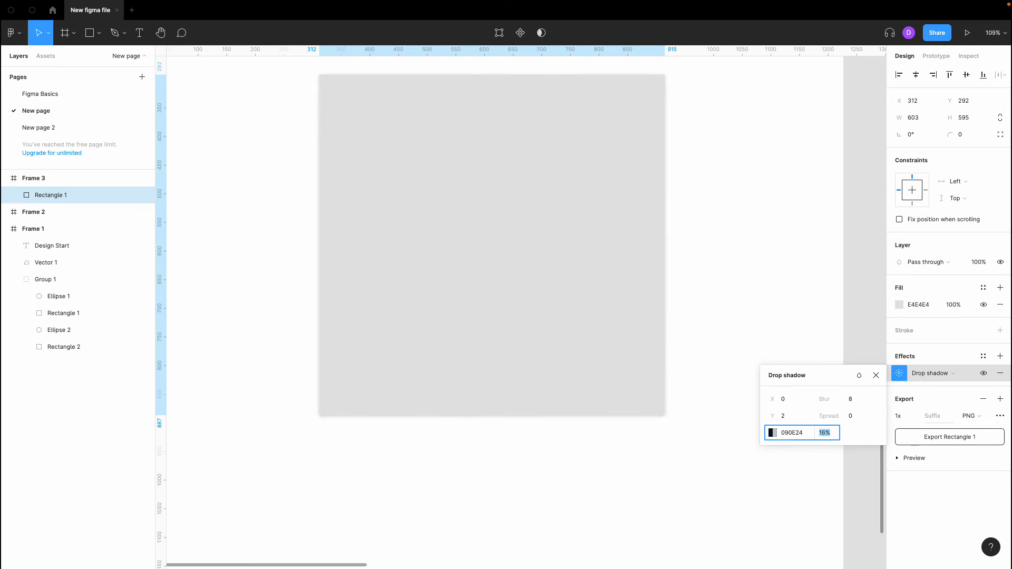
{"action": "left_click", "coordinate": [748, 323]}
{"action": "scroll", "coordinate": [741, 347], "scroll_direction": "down", "scroll_amount": 3}
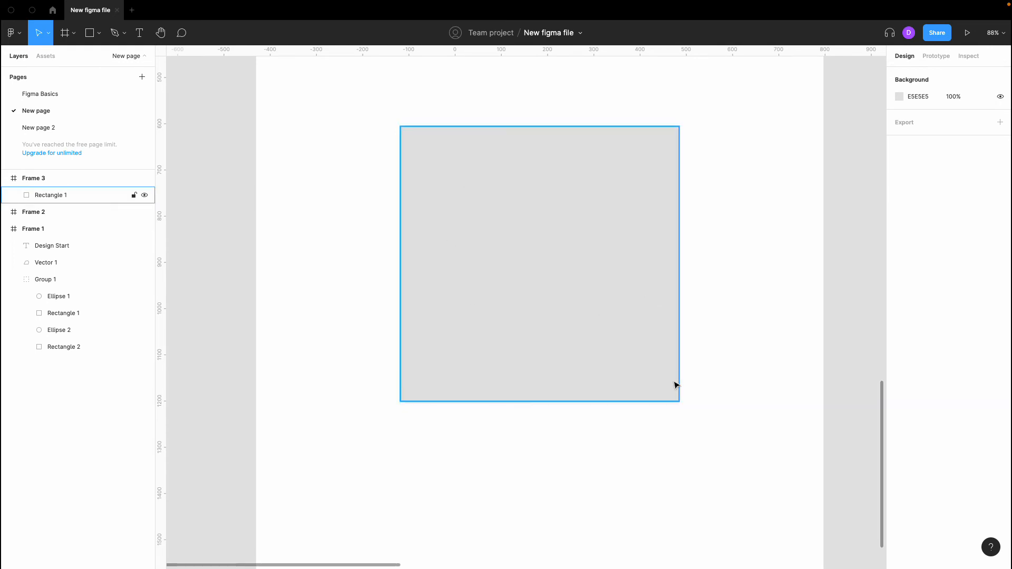
- Switch Rectangle 1's fill from grey E4E4E4 to white FFFFFF and check the result
{"action": "scroll", "coordinate": [675, 385], "scroll_direction": "up", "scroll_amount": 5, "text": "ctrl"}
{"action": "scroll", "coordinate": [679, 461], "scroll_direction": "down", "scroll_amount": 5}
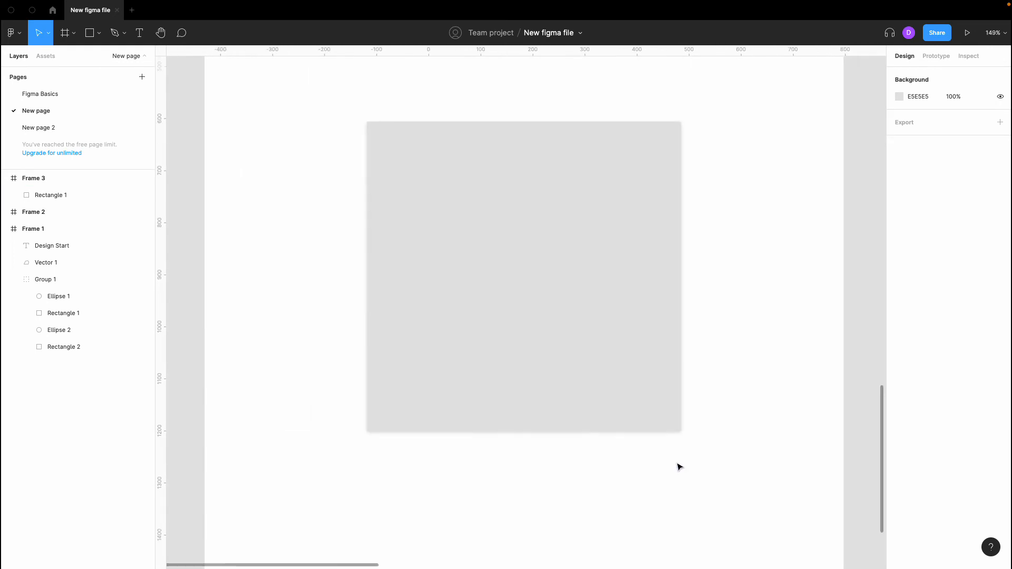
{"action": "left_click", "coordinate": [647, 414]}
{"action": "left_click", "coordinate": [903, 305]}
{"action": "left_click_drag", "start_coordinate": [790, 320], "coordinate": [746, 285]}
{"action": "left_click", "coordinate": [745, 286]}
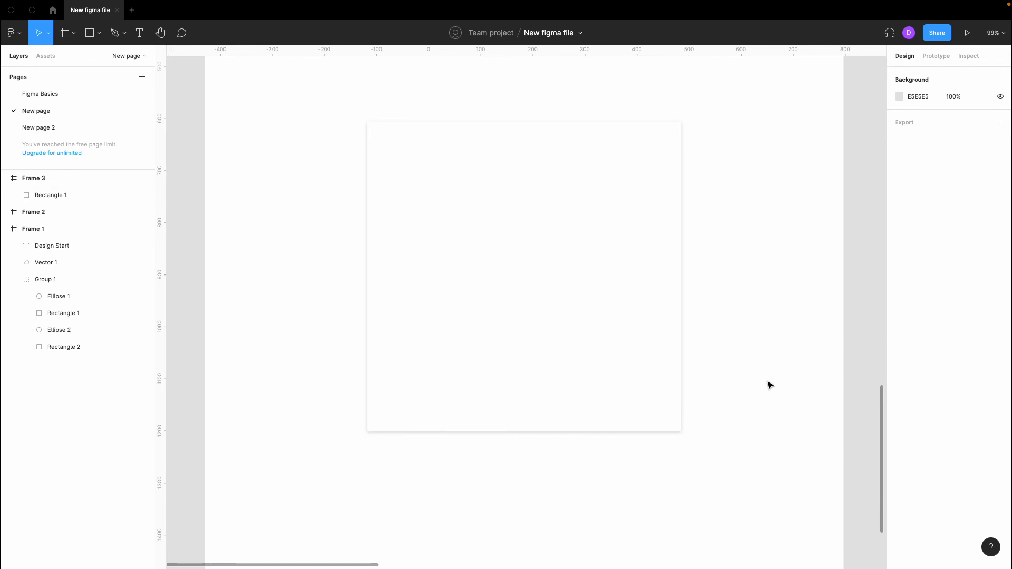
{"action": "scroll", "coordinate": [770, 385], "scroll_direction": "down", "scroll_amount": 3}
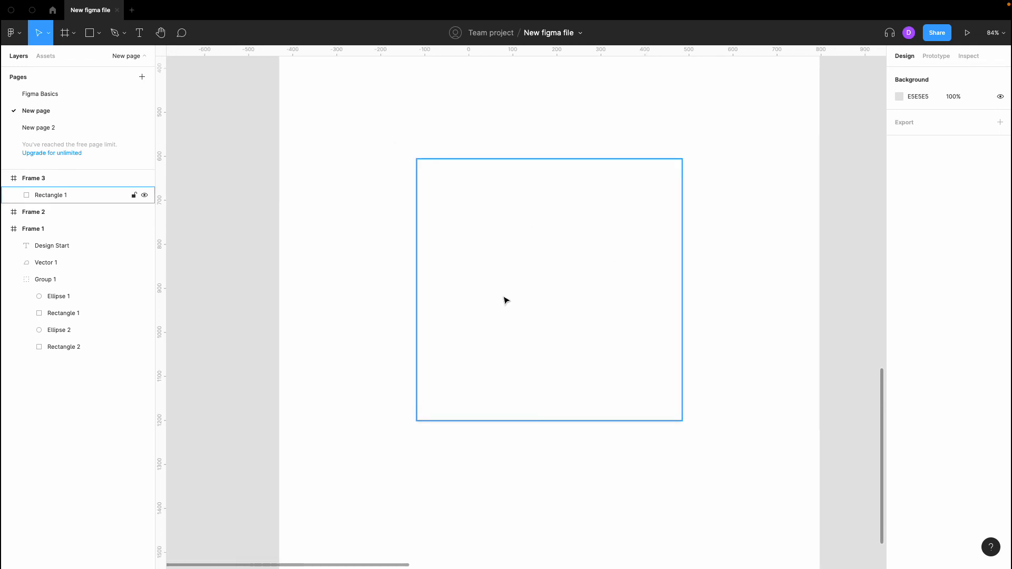
{"action": "left_click", "coordinate": [608, 312]}
{"action": "scroll", "coordinate": [606, 311], "scroll_direction": "down", "scroll_amount": 3}
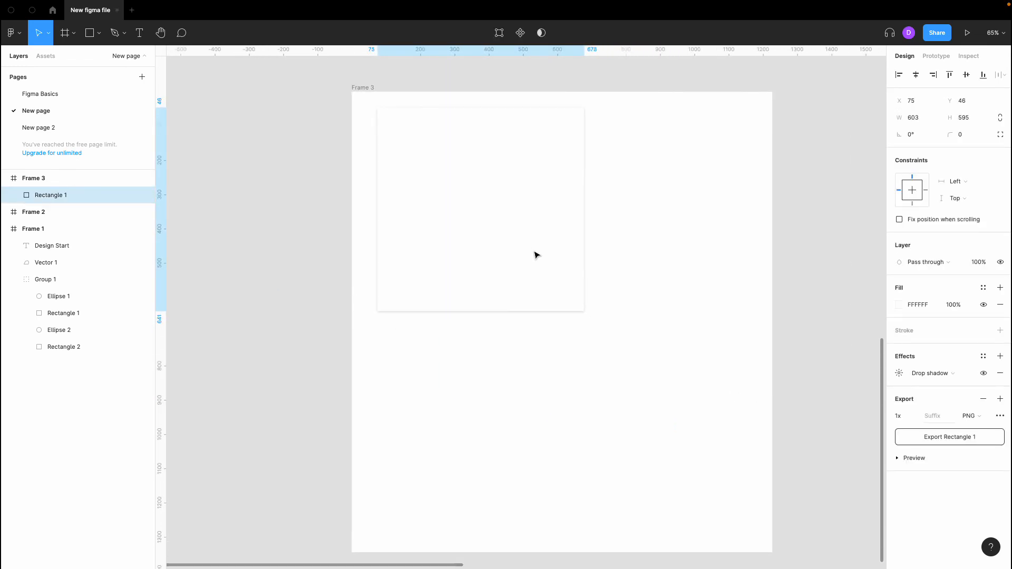
{"action": "left_click", "coordinate": [670, 229]}
- Draw a 257 × 257 circle with the Ellipse tool to the right of the rectangle
{"action": "left_click", "coordinate": [103, 44]}
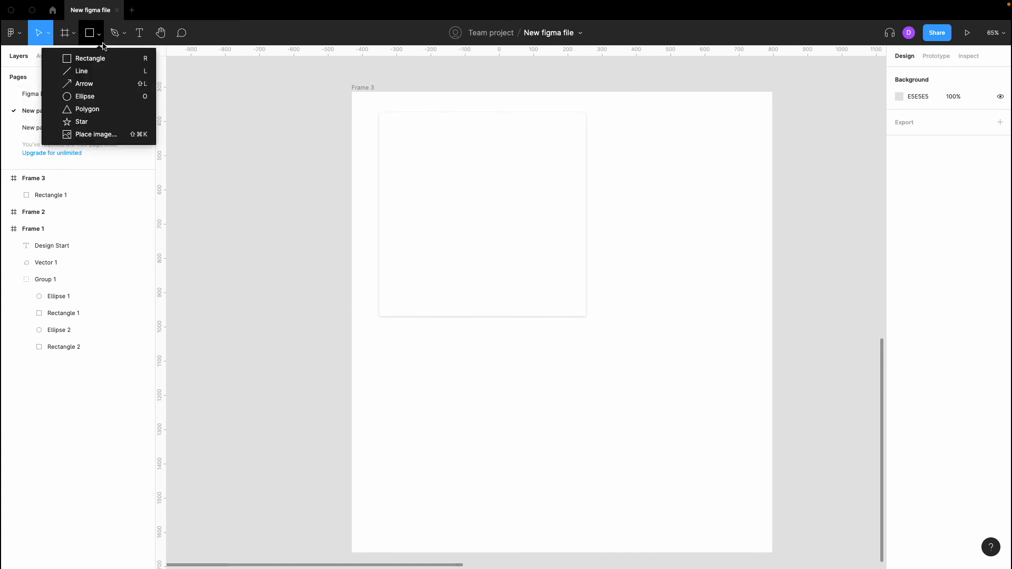
{"action": "left_click", "coordinate": [129, 96]}
{"action": "left_click_drag", "start_coordinate": [618, 144], "coordinate": [707, 232]}
{"action": "left_click", "coordinate": [693, 296]}
{"action": "left_click", "coordinate": [632, 228]}
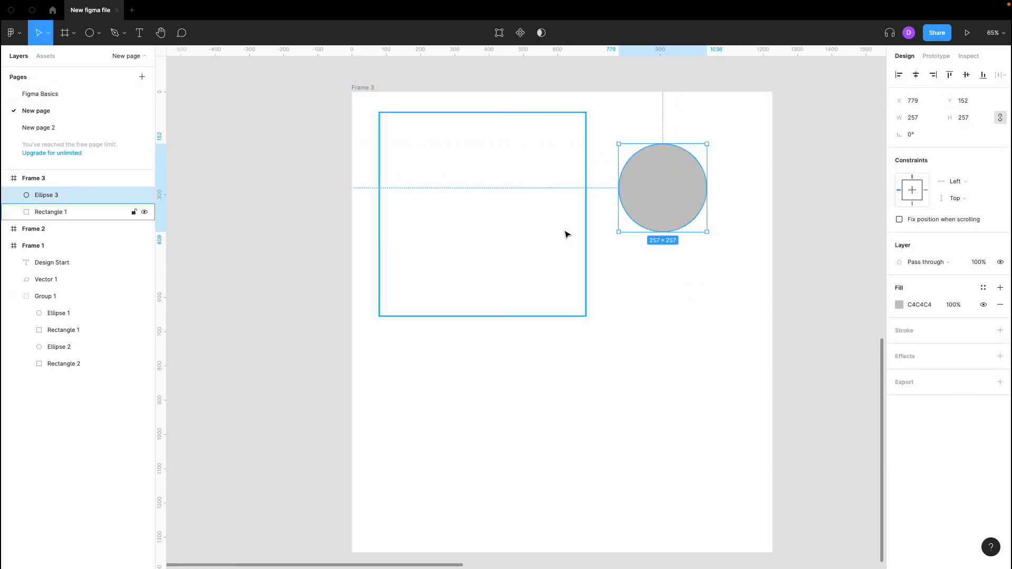
- Fill the circle with white FFFFFF and add a drop shadow effect
{"action": "left_click", "coordinate": [897, 305]}
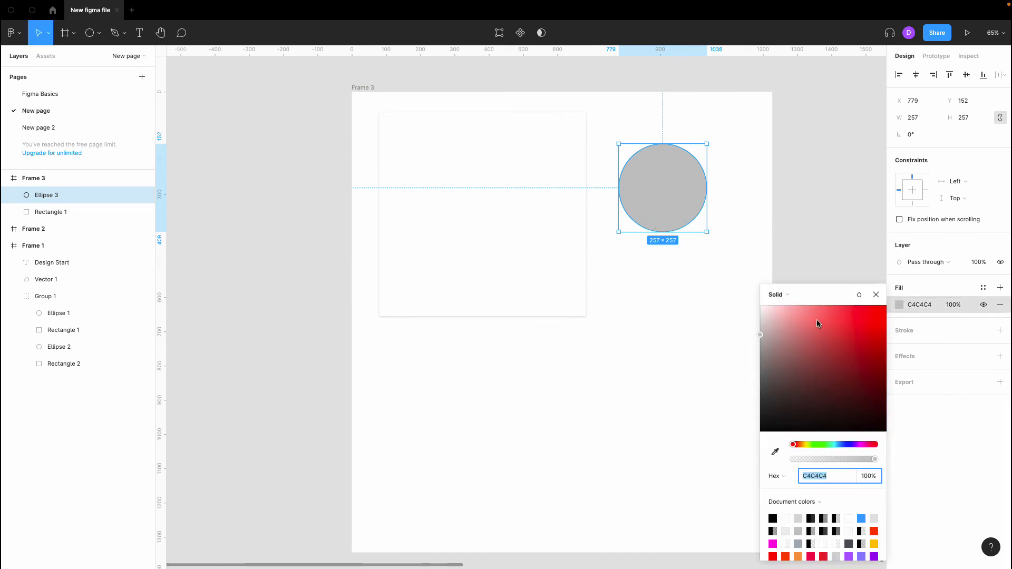
{"action": "type", "text": "FFFFFF"}
{"action": "key", "text": "Return"}
{"action": "left_click", "coordinate": [722, 284]}
{"action": "left_click", "coordinate": [673, 192]}
{"action": "left_click", "coordinate": [1000, 357]}
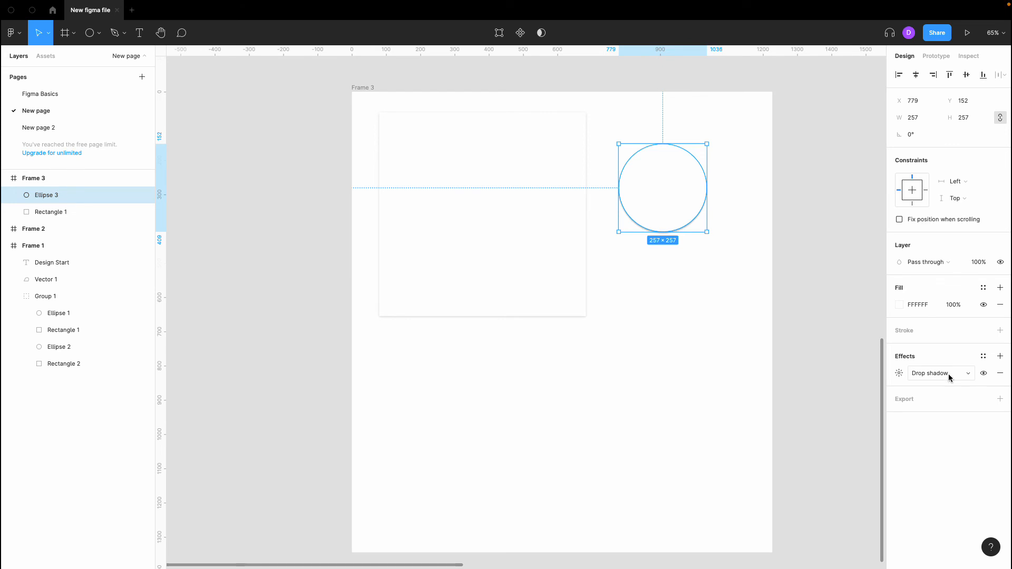
- Set the circle's shadow colour to dark navy 0B0E27 at 16% opacity
{"action": "left_click", "coordinate": [899, 374]}
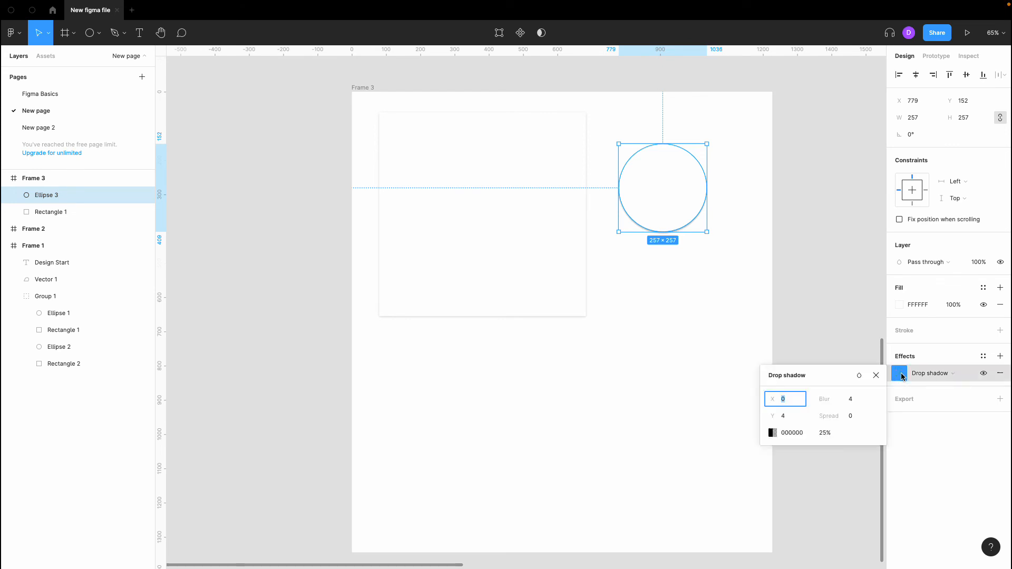
{"action": "left_click", "coordinate": [773, 433]}
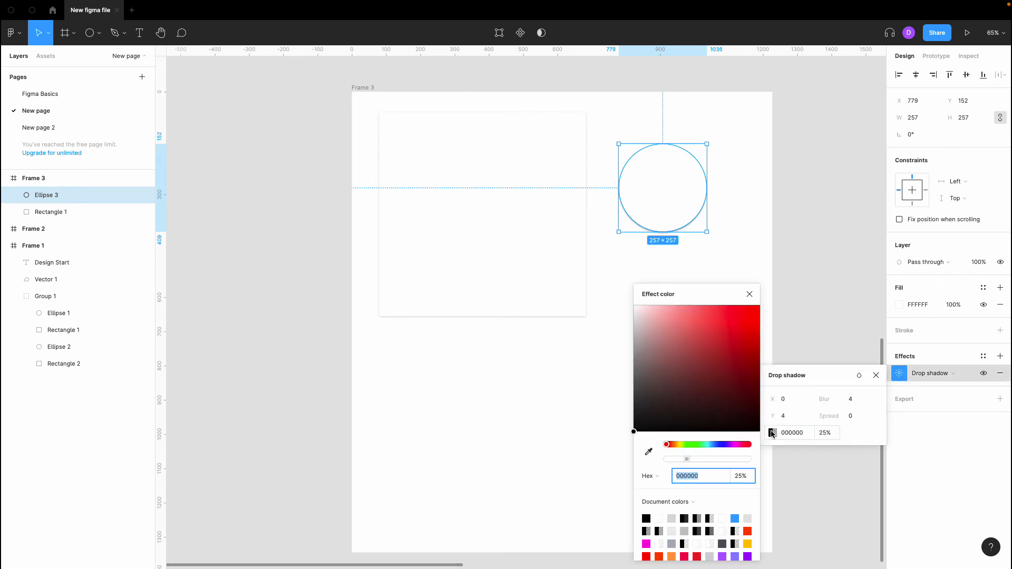
{"action": "left_click", "coordinate": [719, 444]}
{"action": "left_click", "coordinate": [722, 408]}
{"action": "left_click_drag", "start_coordinate": [722, 412], "coordinate": [724, 414]}
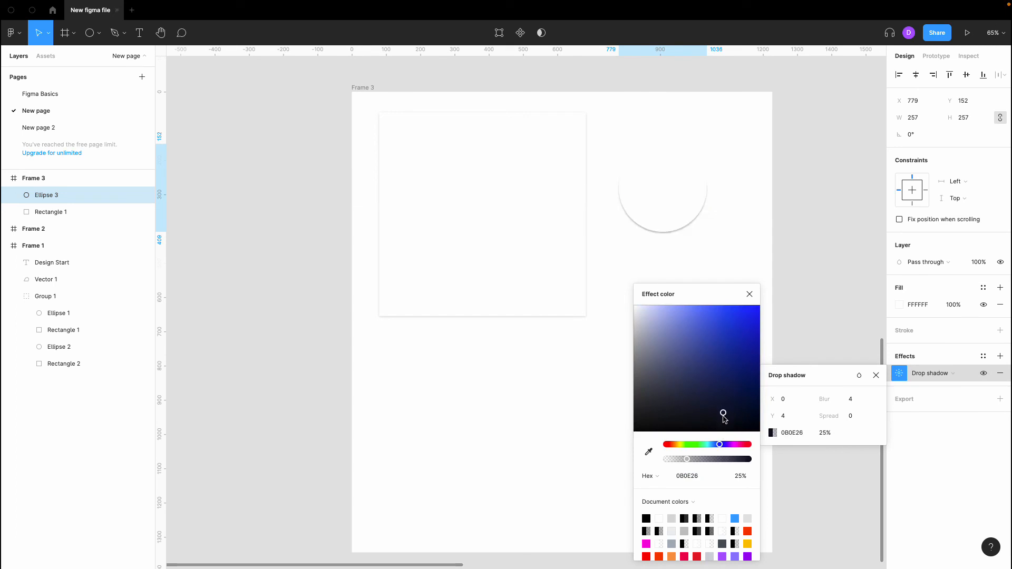
{"action": "left_click", "coordinate": [824, 433]}
{"action": "type", "text": "15"}
{"action": "key", "text": "Return"}
{"action": "key", "text": "Up"}
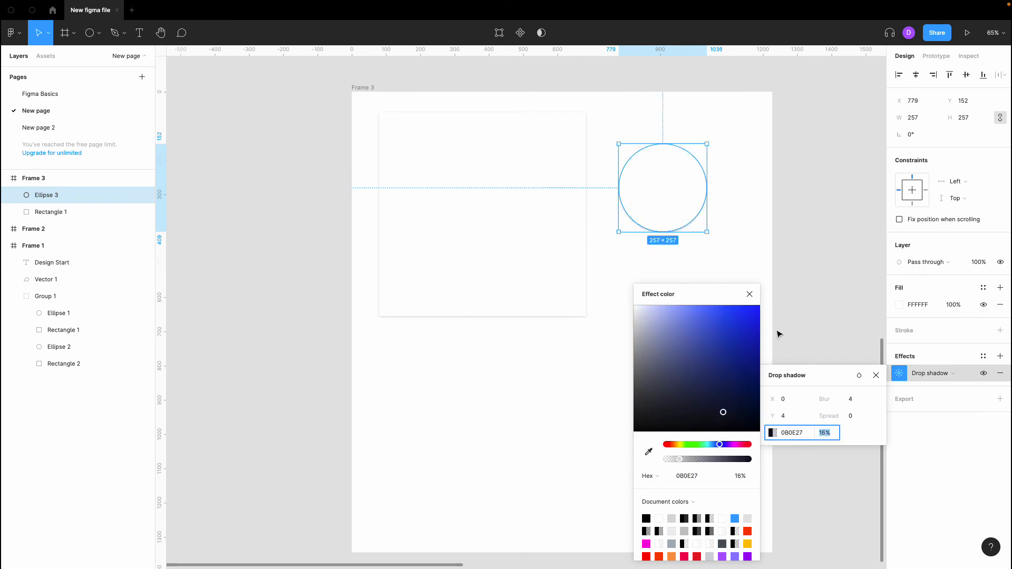
{"action": "left_click", "coordinate": [749, 295]}
- Increase the circle's shadow blur to 16 and push its Y offset down
{"action": "left_click", "coordinate": [848, 399]}
{"action": "key", "text": "Up"}
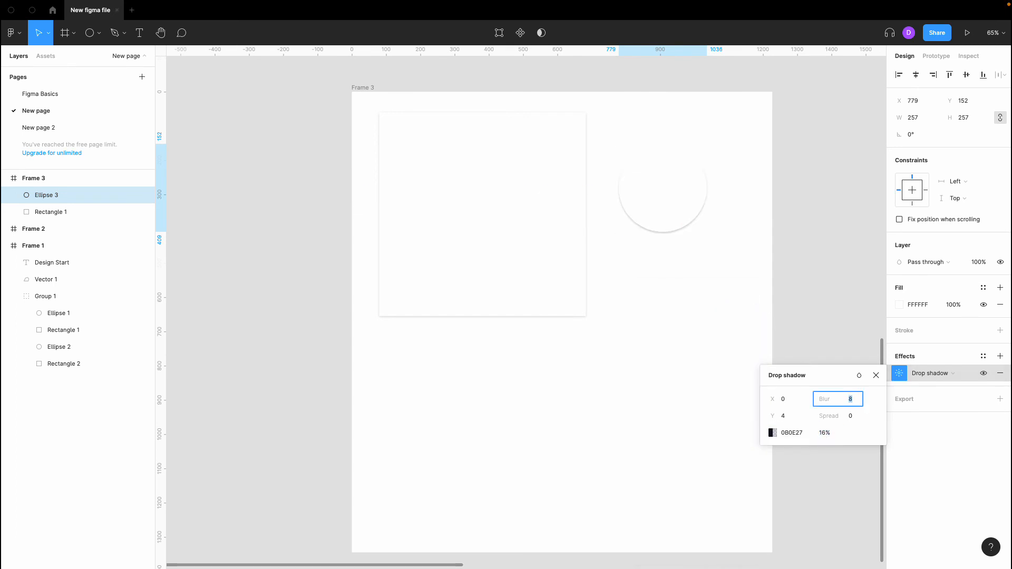
{"action": "left_click", "coordinate": [795, 417]}
{"action": "left_click", "coordinate": [859, 400]}
{"action": "key", "text": "Up"}
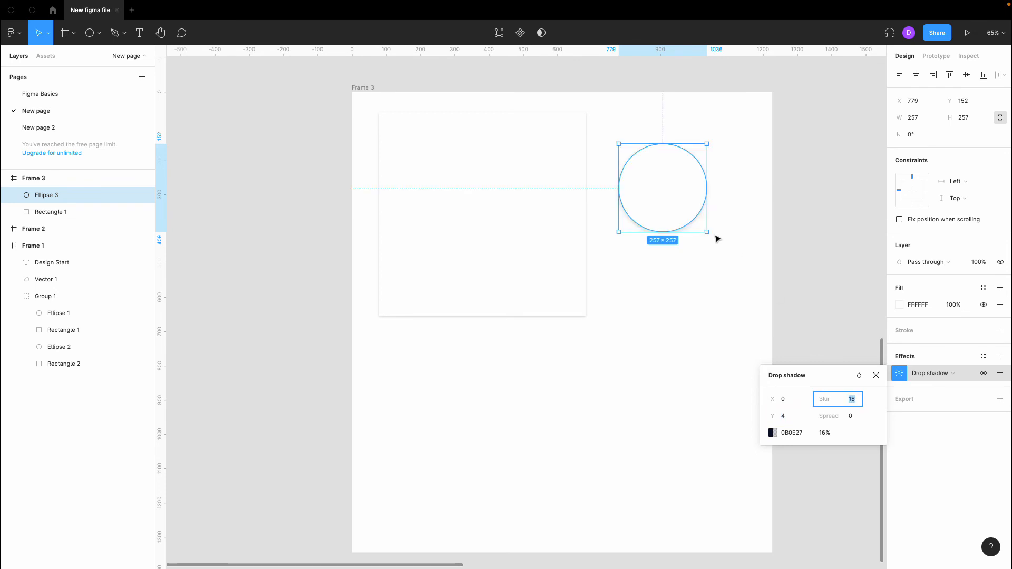
{"action": "key", "text": "shift+Tab"}
{"action": "key", "text": "Up"}
{"action": "key", "text": "Up"}
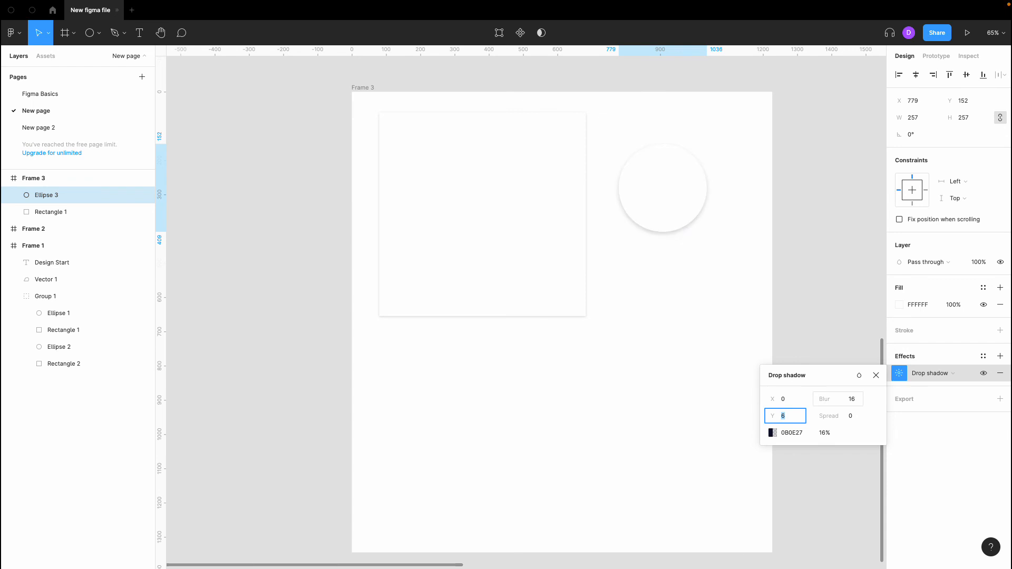
{"action": "left_click", "coordinate": [803, 316]}
- Zoom out to show all of Frame 3 with the shadowed white rectangle and circle
{"action": "scroll", "coordinate": [680, 140], "scroll_direction": "up", "scroll_amount": 5}
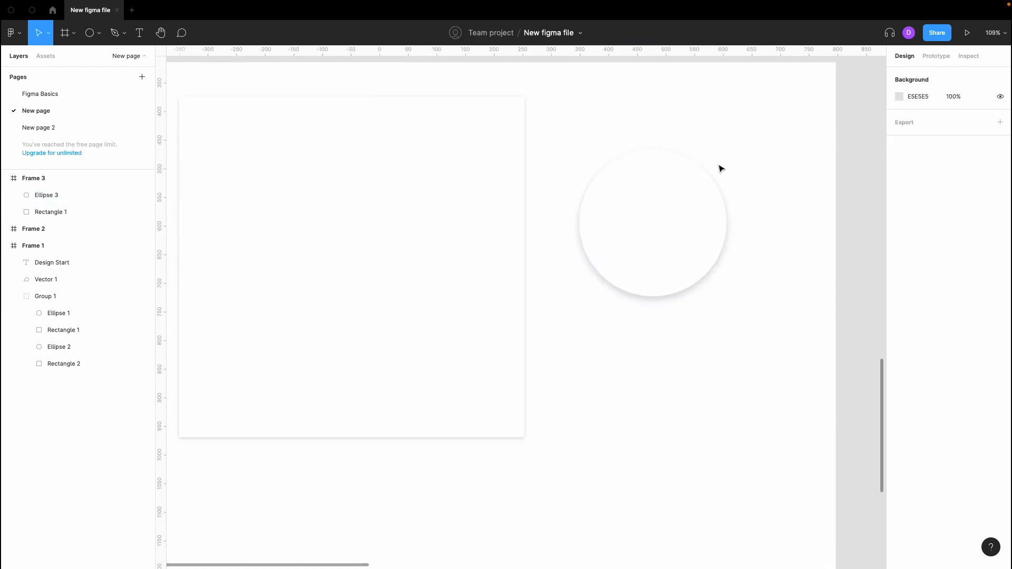
{"action": "scroll", "coordinate": [641, 404], "scroll_direction": "down", "scroll_amount": 4}
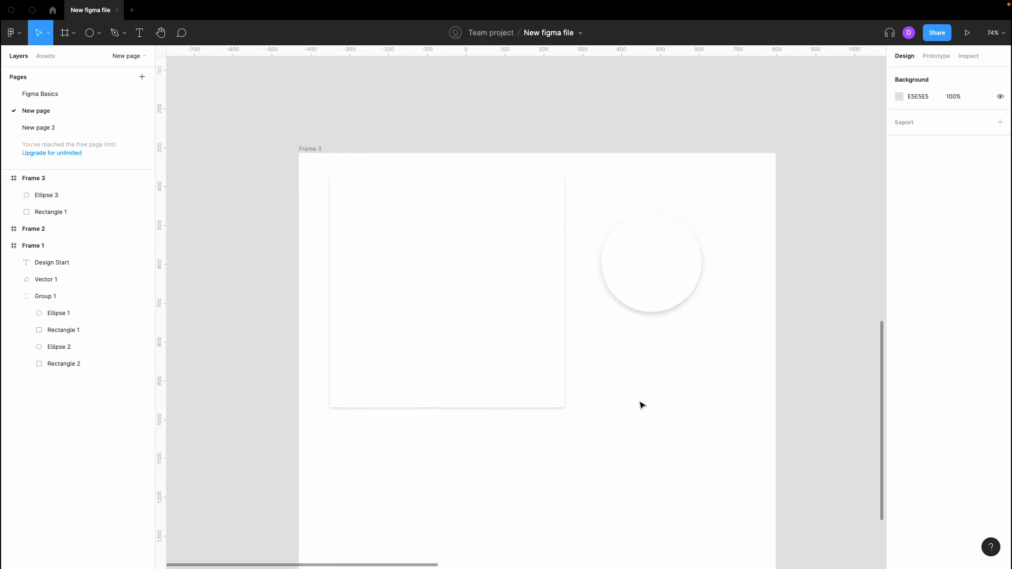
{"action": "scroll", "coordinate": [641, 406], "scroll_direction": "down", "scroll_amount": 2}
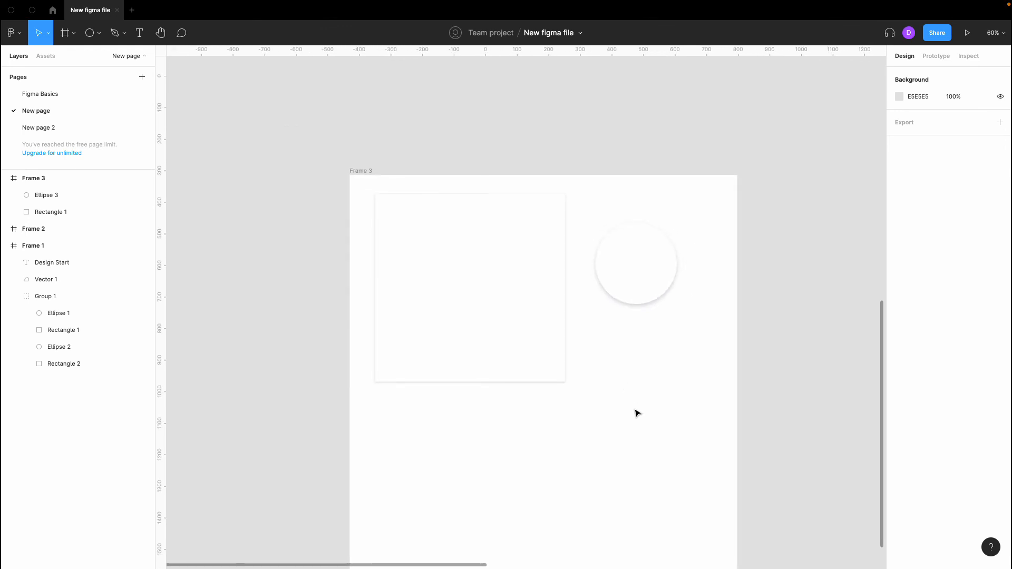